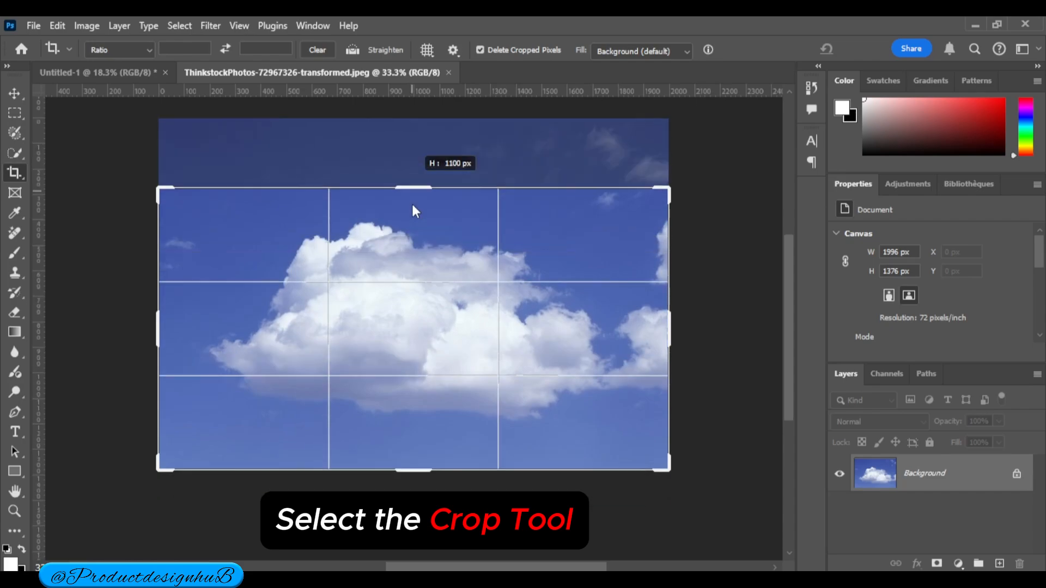
Crop the sky photo tightly around the main cloud to about 1582 × 806 px
left_click_drag(425, 450, 425, 434)
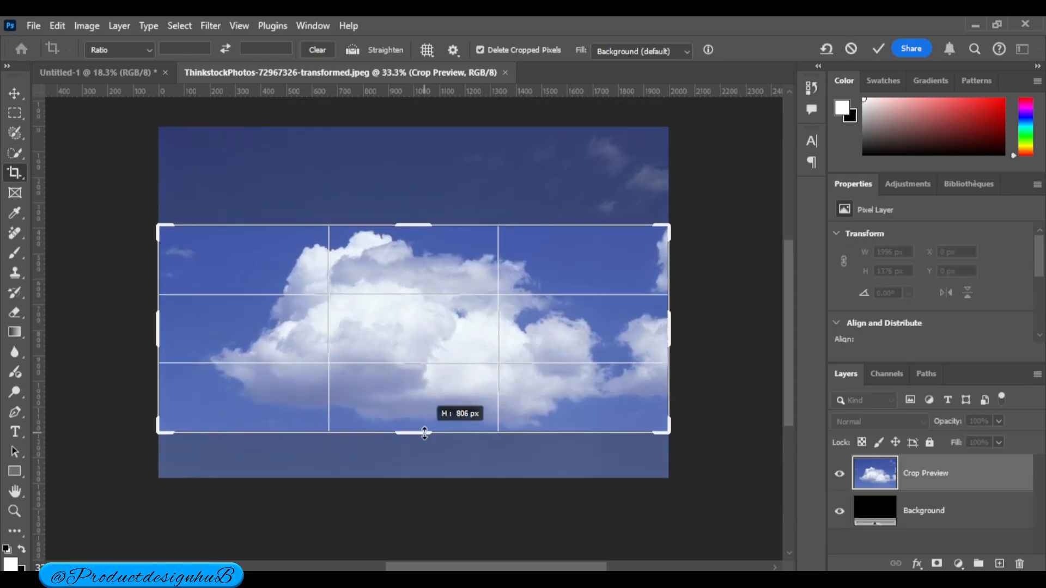
left_click_drag(157, 325, 177, 326)
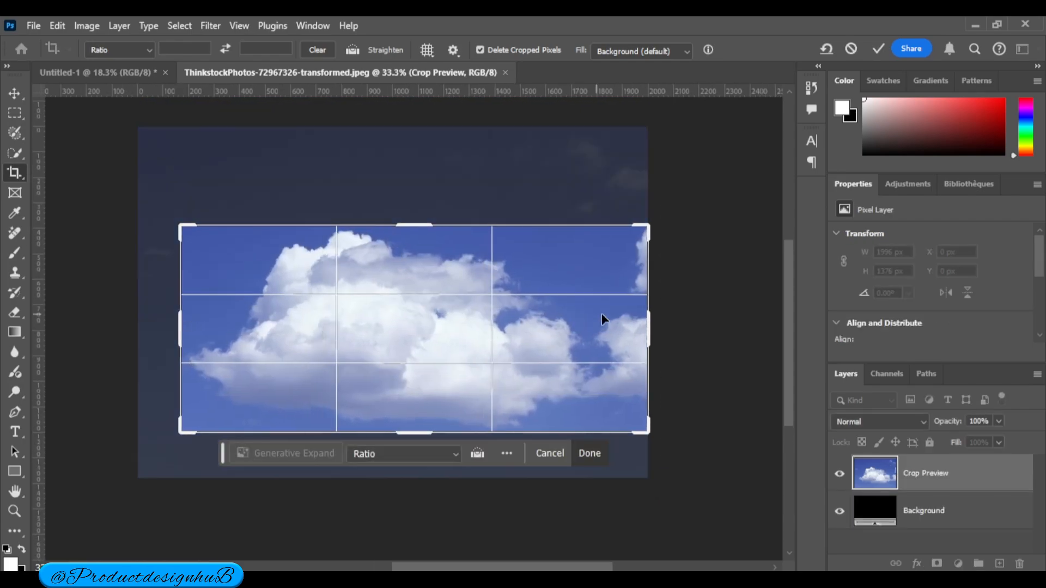
left_click_drag(647, 334, 612, 334)
key("Return")
key("v")
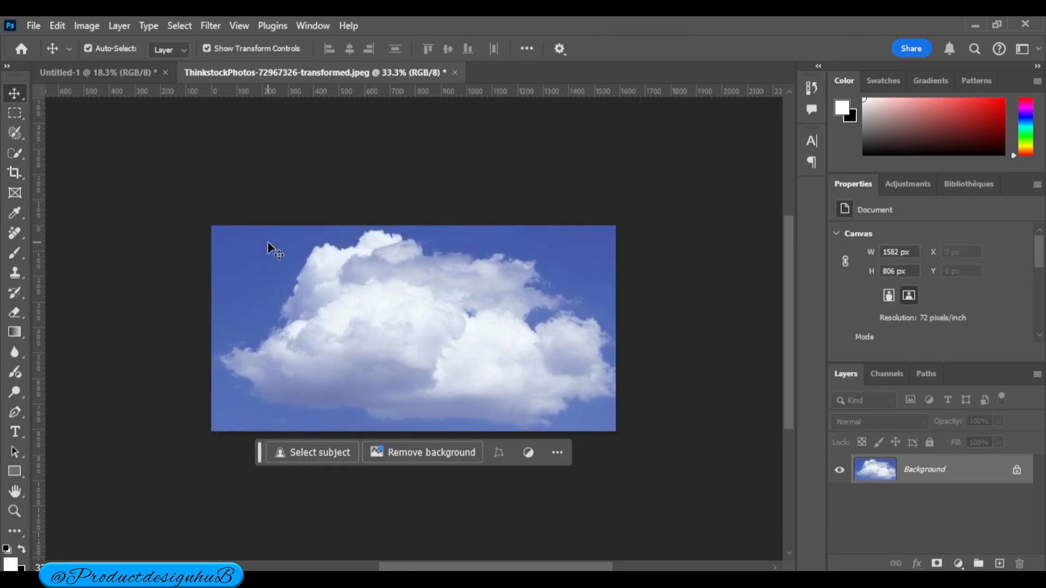
Desaturate the cloud photo and apply Levels with input black at 141, midtones at 1.00 and white at 233
key("ctrl+shift+u")
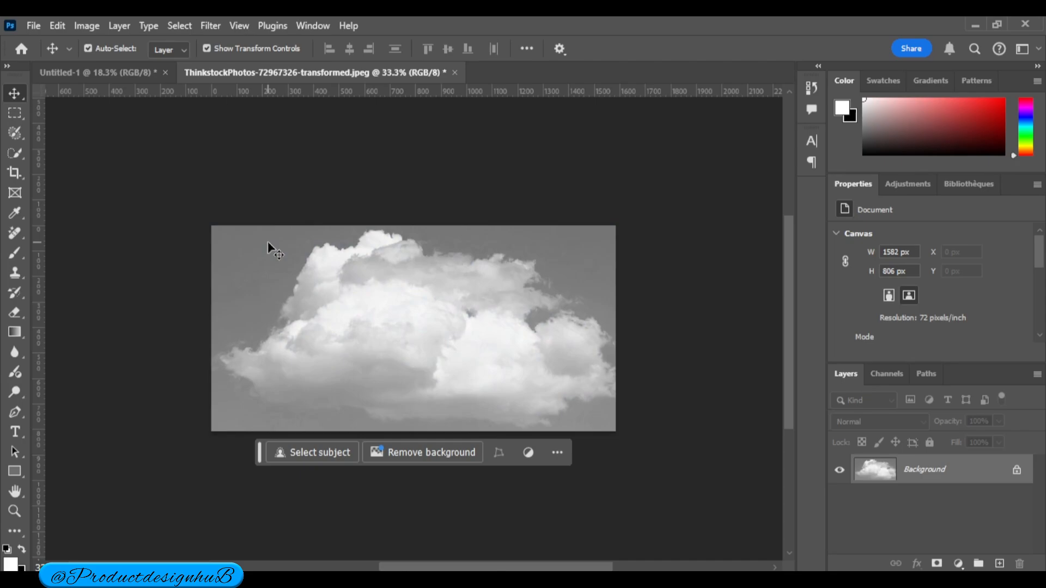
key("ctrl+l")
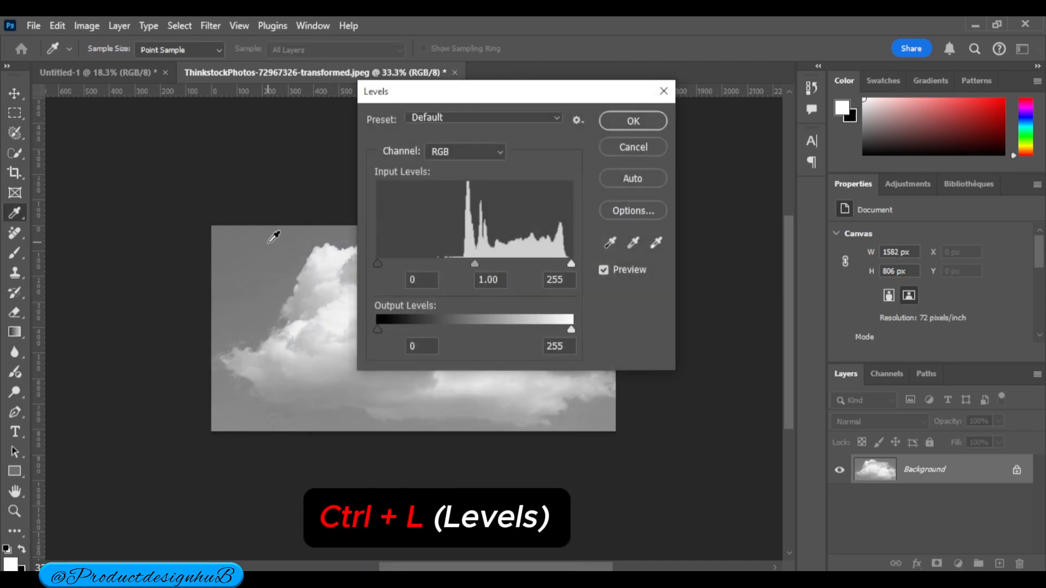
left_click_drag(454, 93, 720, 122)
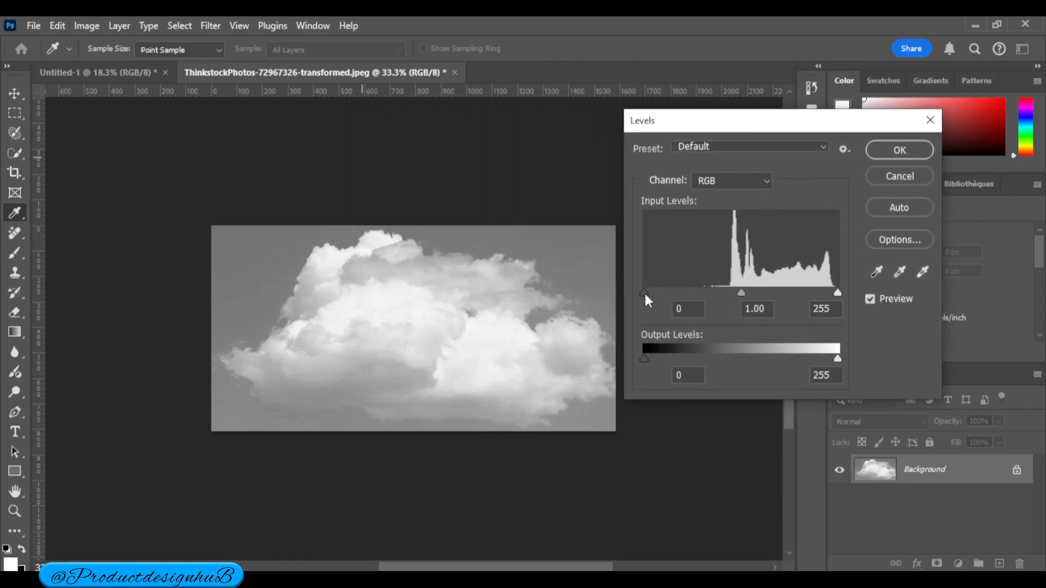
left_click_drag(643, 292, 738, 295)
mouse_move(837, 293)
left_mouse_down()
mouse_move(786, 300)
mouse_move(821, 298)
left_mouse_up()
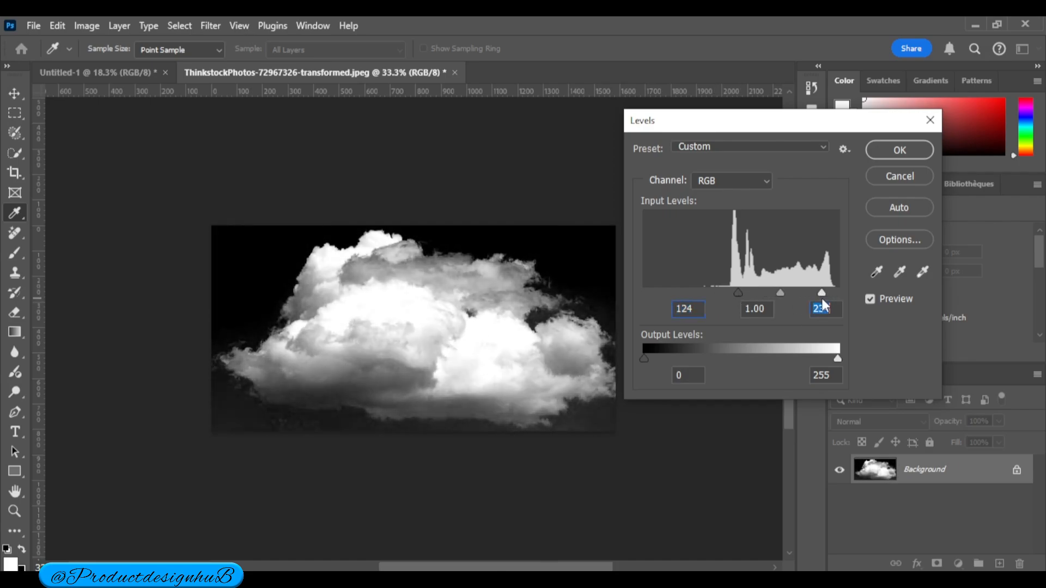
left_click_drag(736, 294, 822, 290)
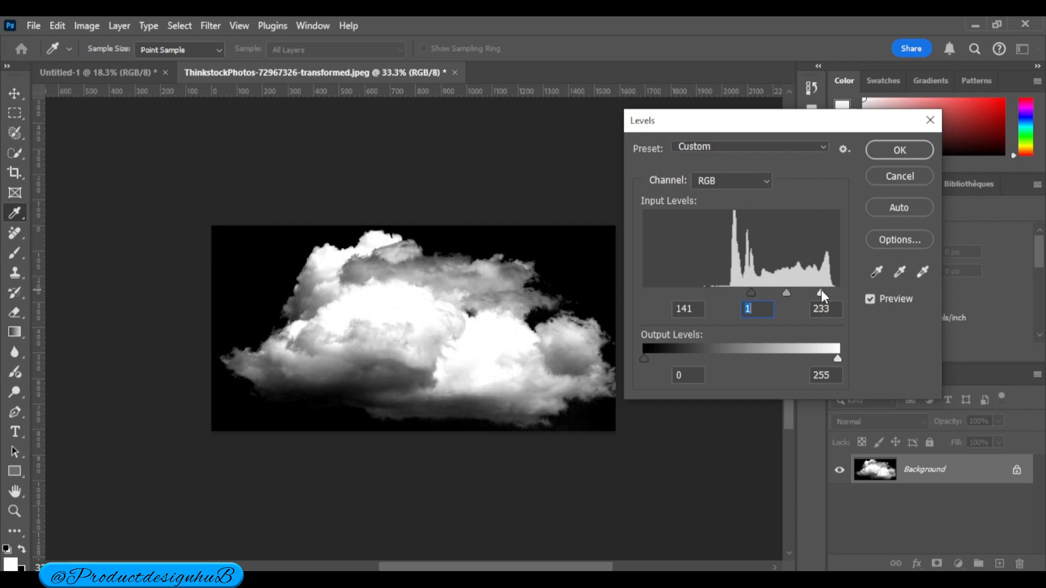
left_click(877, 153)
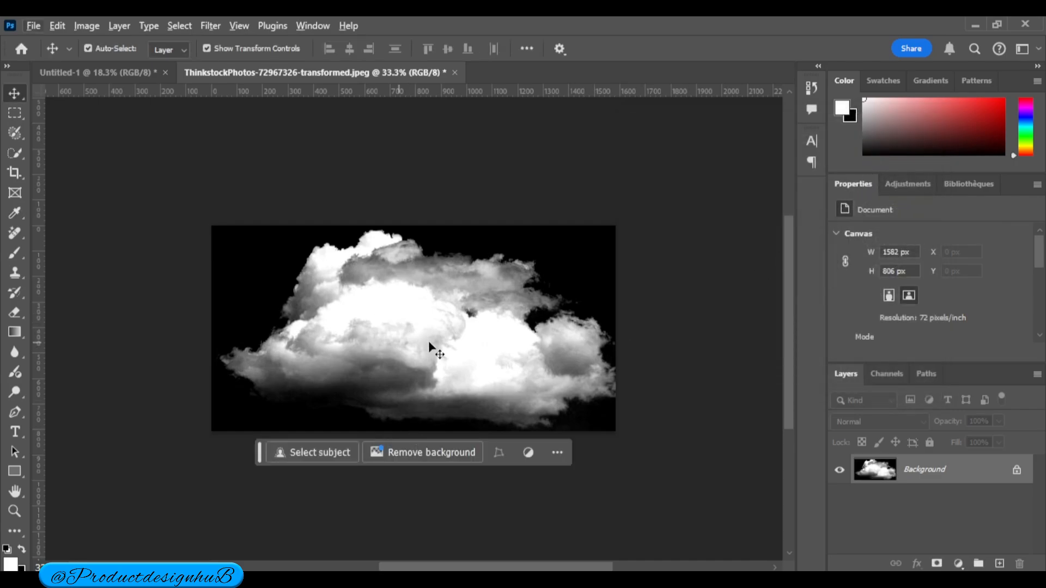
Invert the cloud image and resize it proportionally to a width of 2500 pixels
key("ctrl+i")
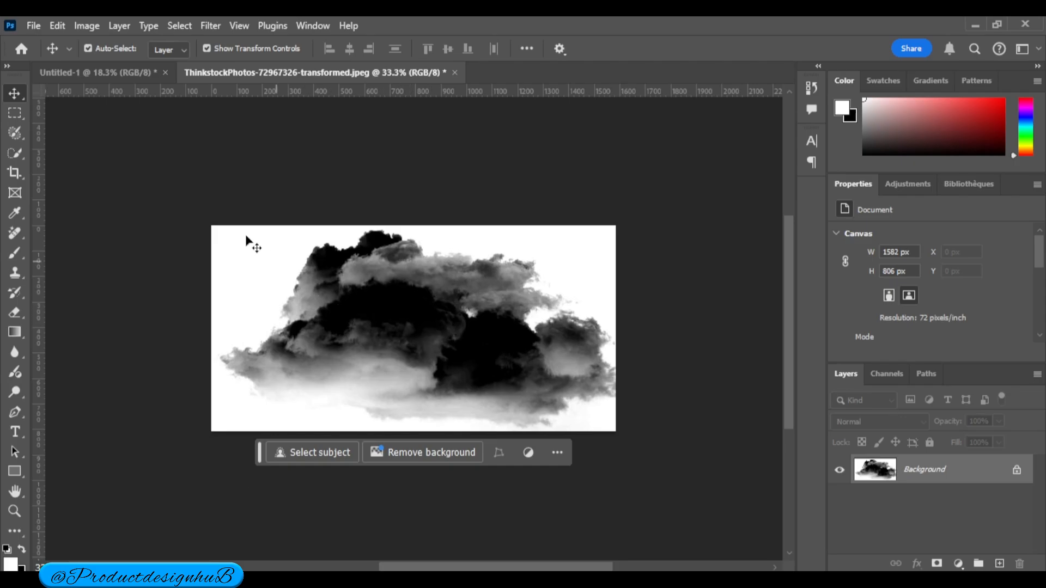
left_click(85, 24)
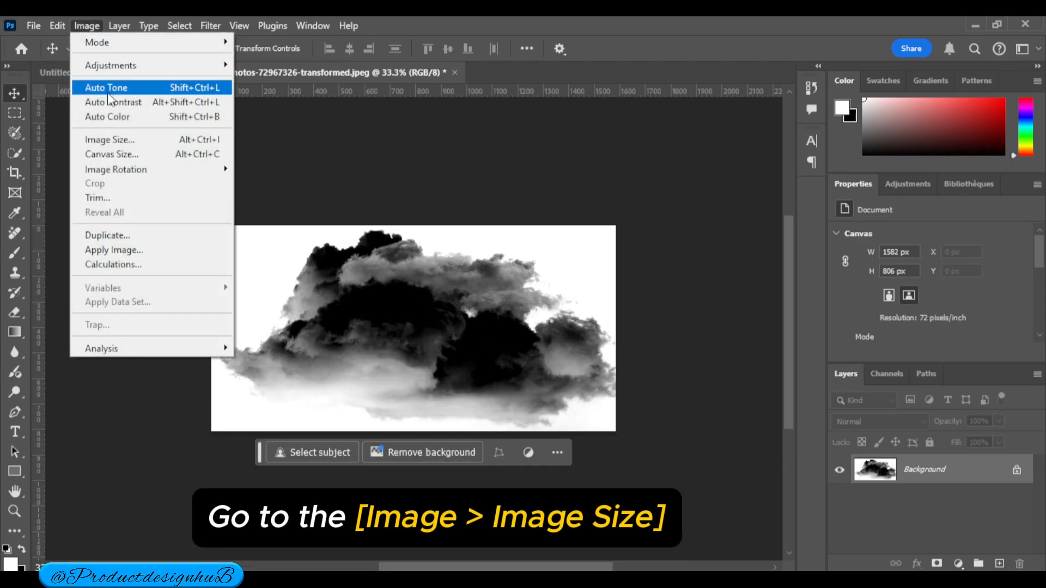
left_click(113, 138)
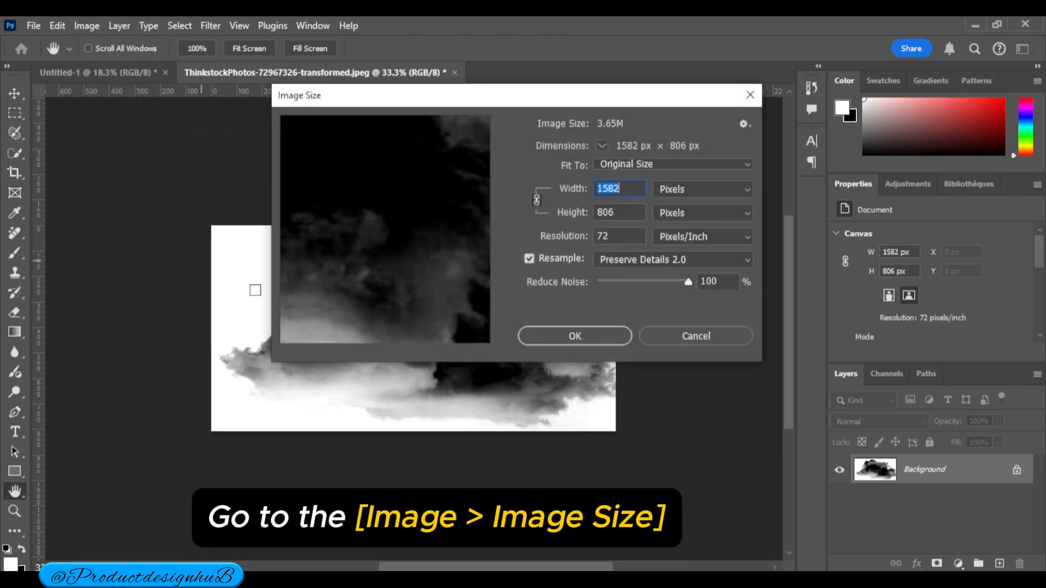
left_click(636, 191)
left_click_drag(636, 191, 586, 193)
type("25")
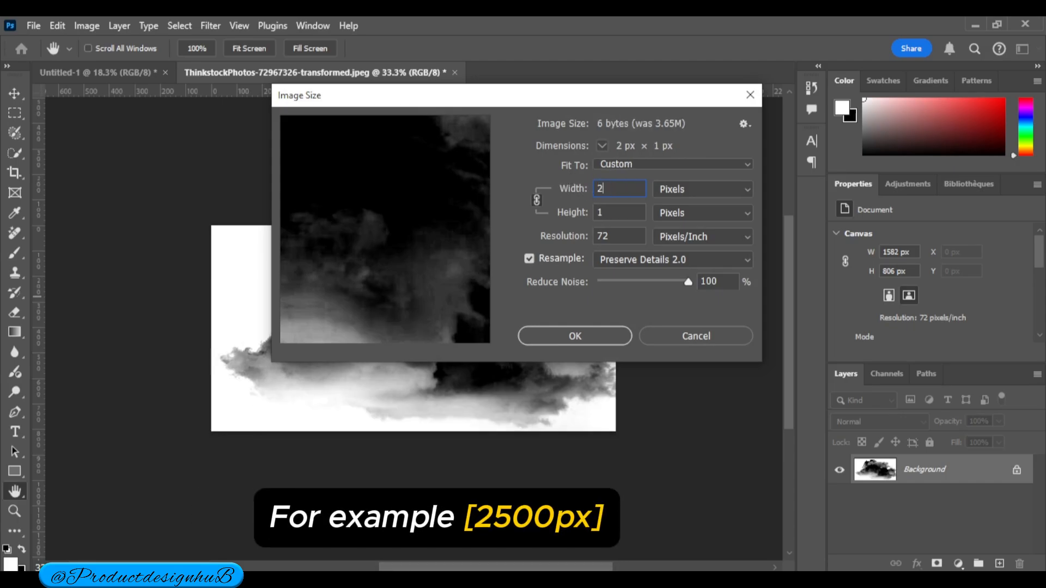
type("00")
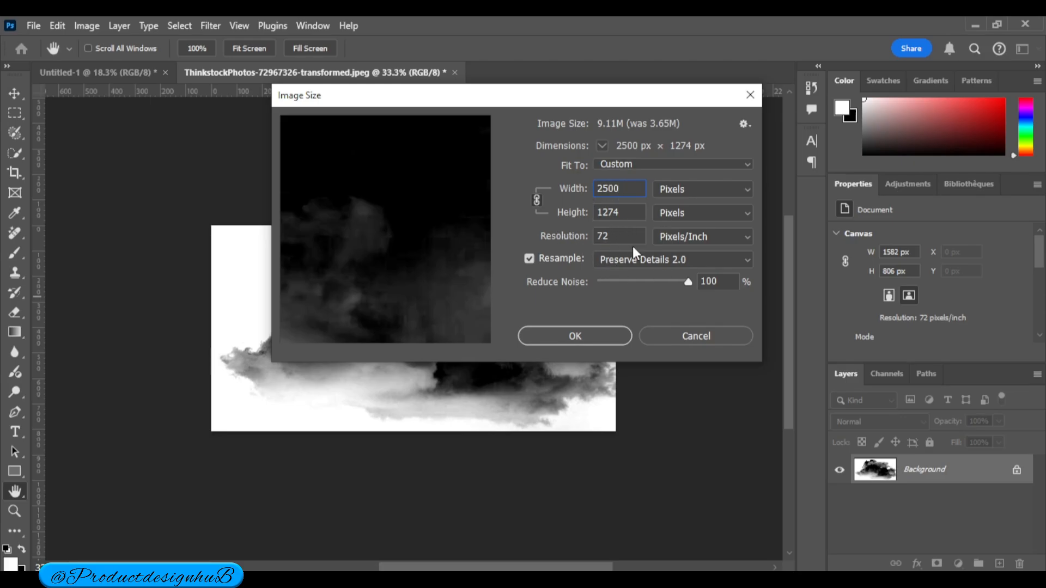
left_click(609, 334)
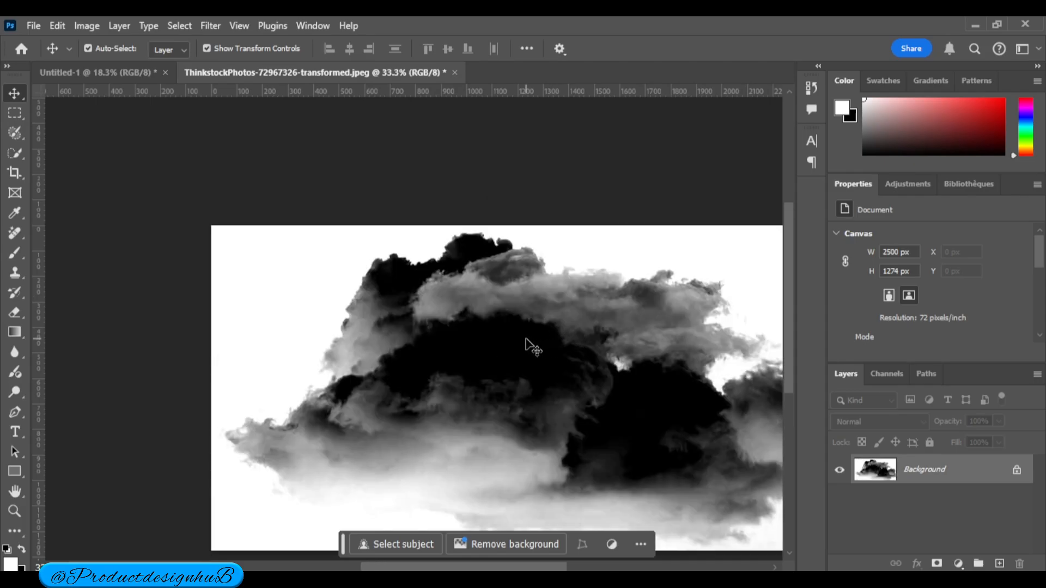
Define the inverted cloud image as a brush preset named "the clouds 1"
scroll(525, 343, "down", 3)
left_click_drag(525, 344, 373, 267)
scroll(402, 308, "up", 1)
scroll(397, 301, "up", 1)
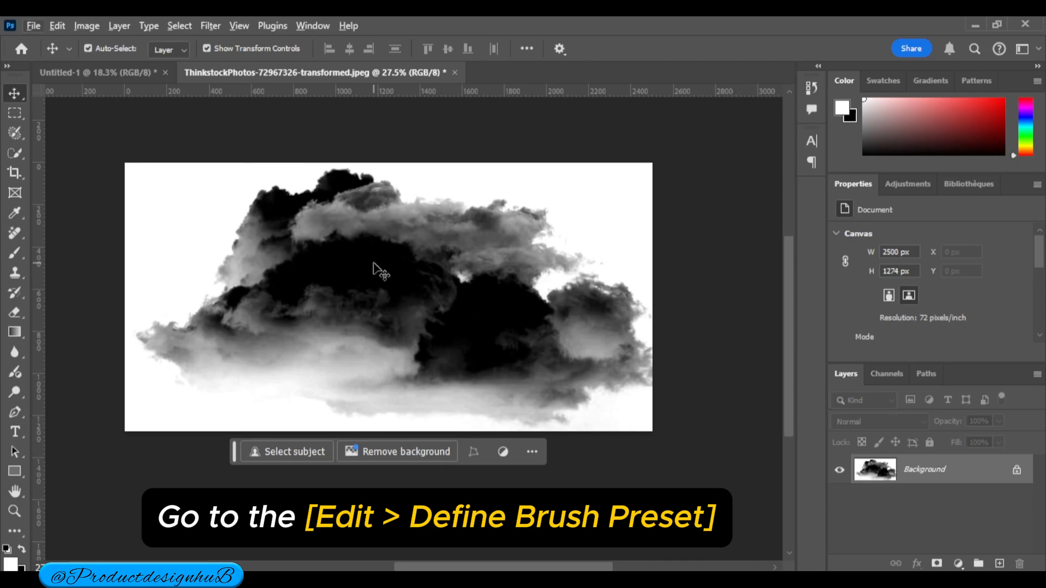
left_click(62, 27)
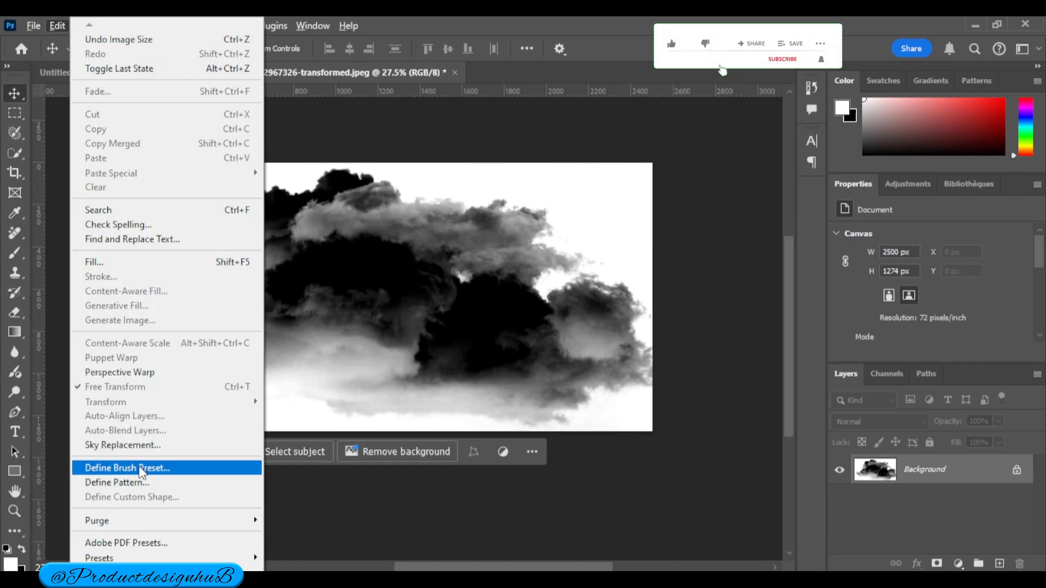
left_click(141, 469)
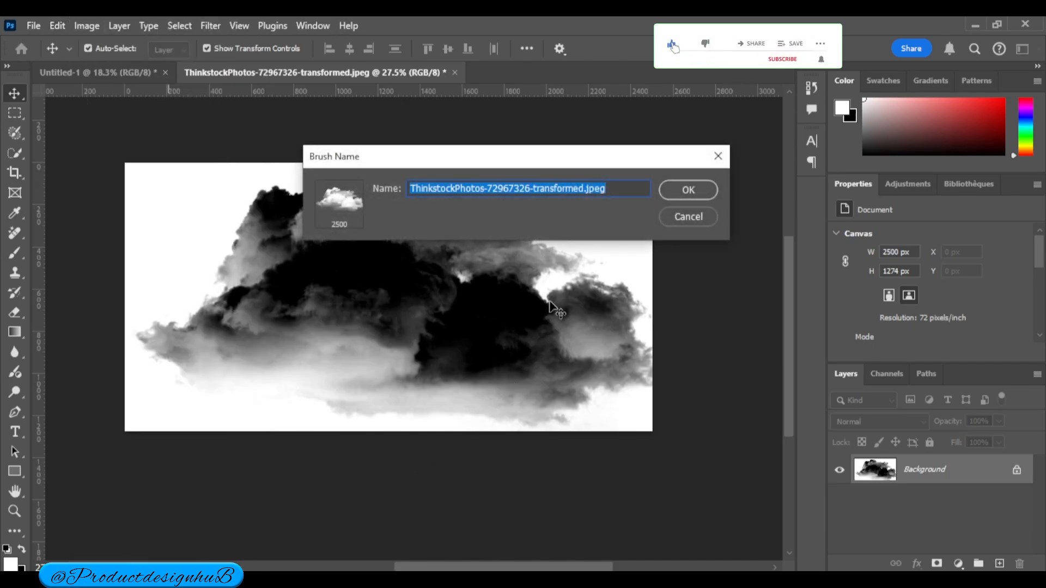
type("the clo")
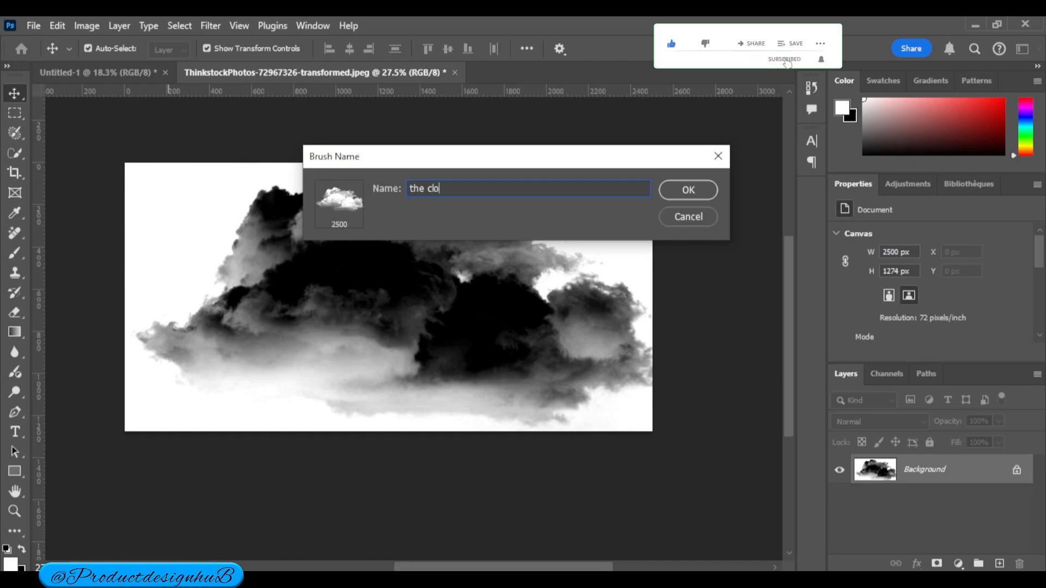
type("uds 1")
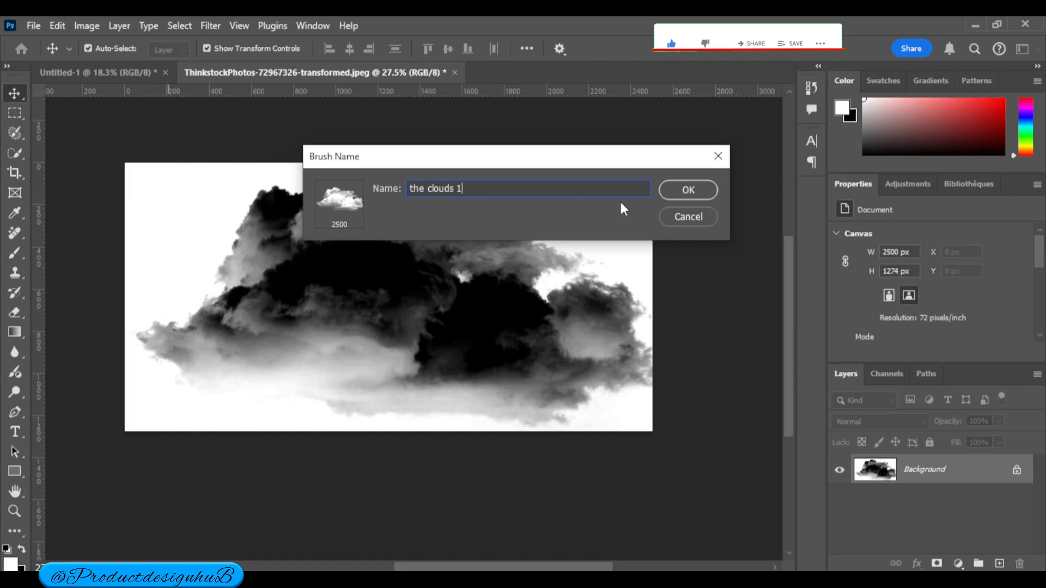
left_click(685, 190)
Activate the Brush tool with the "the clouds 1" preset and set its size to 2520 px
key("b")
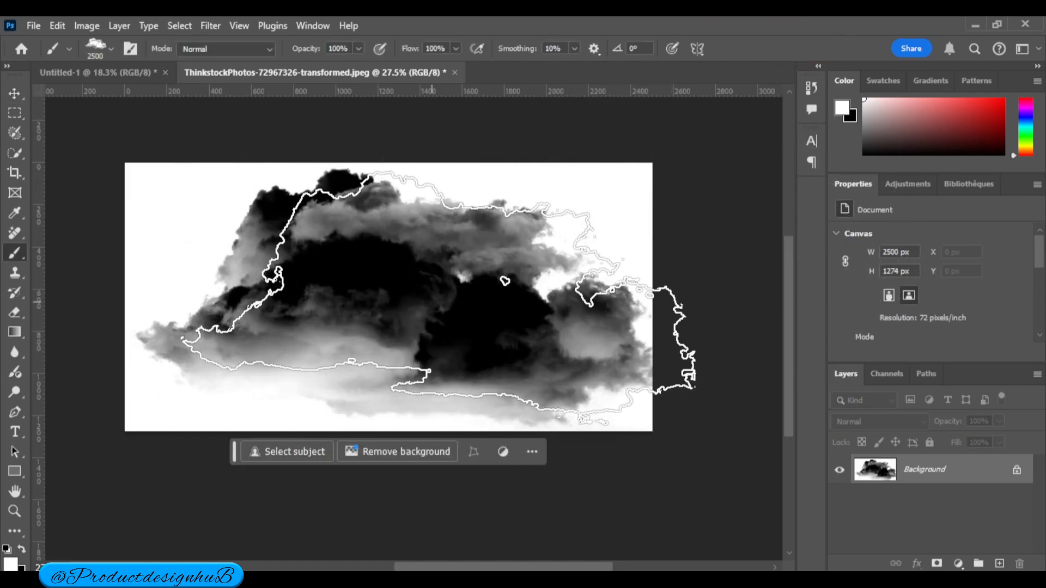
key("alt")
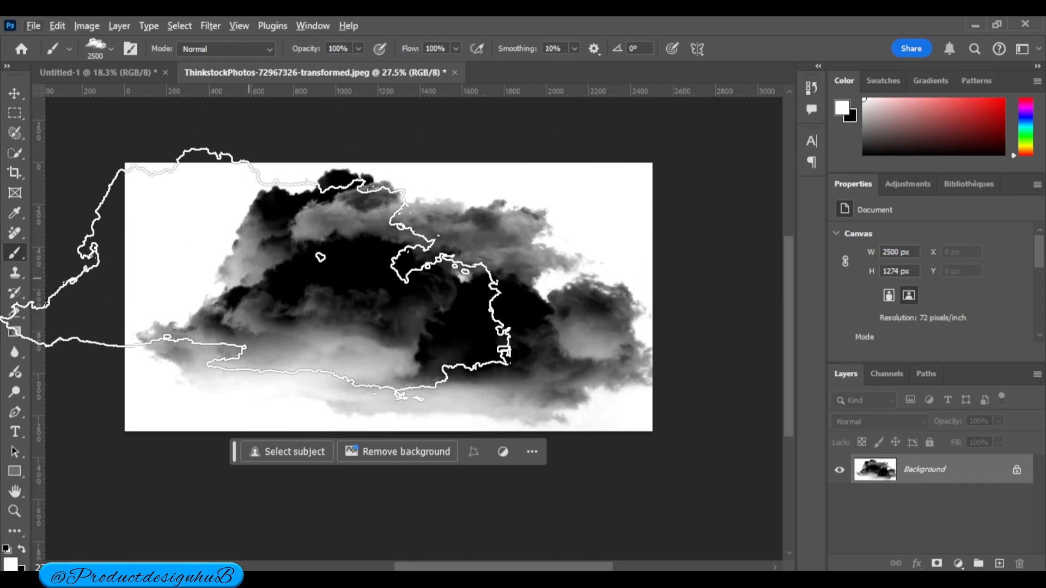
right_click(15, 253)
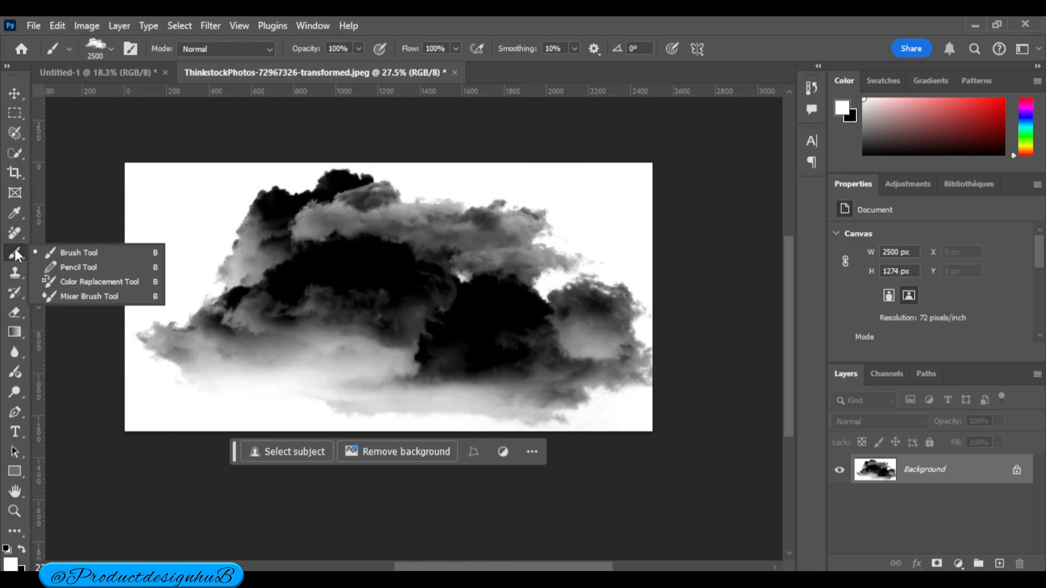
left_click(57, 253)
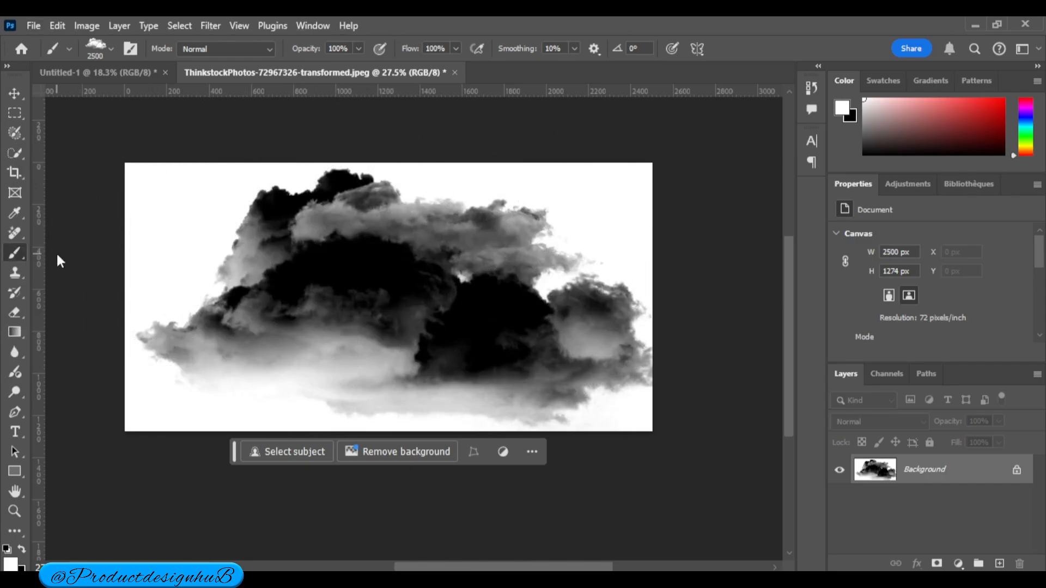
left_click(110, 48)
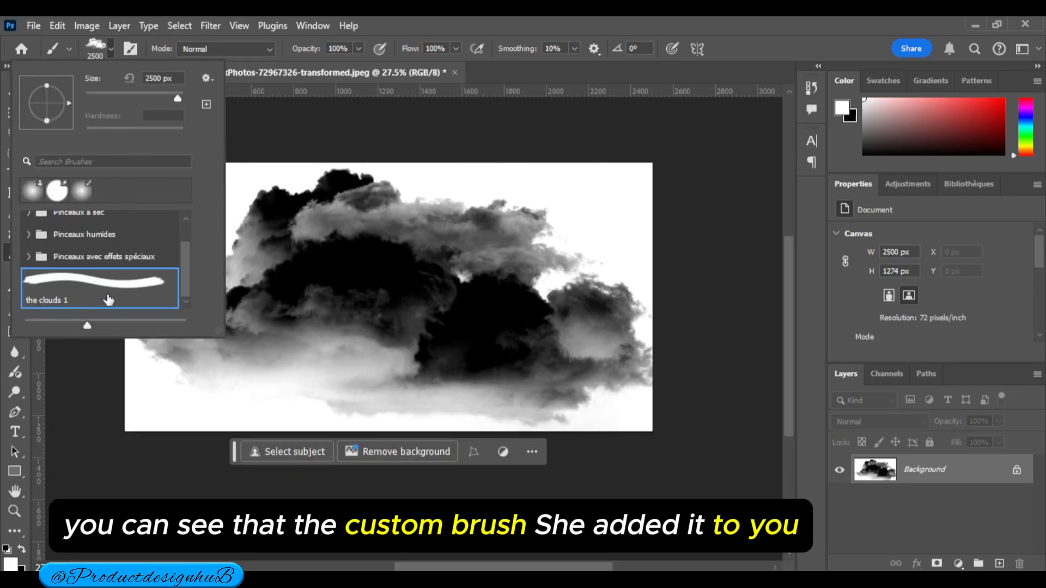
left_click_drag(172, 97, 155, 97)
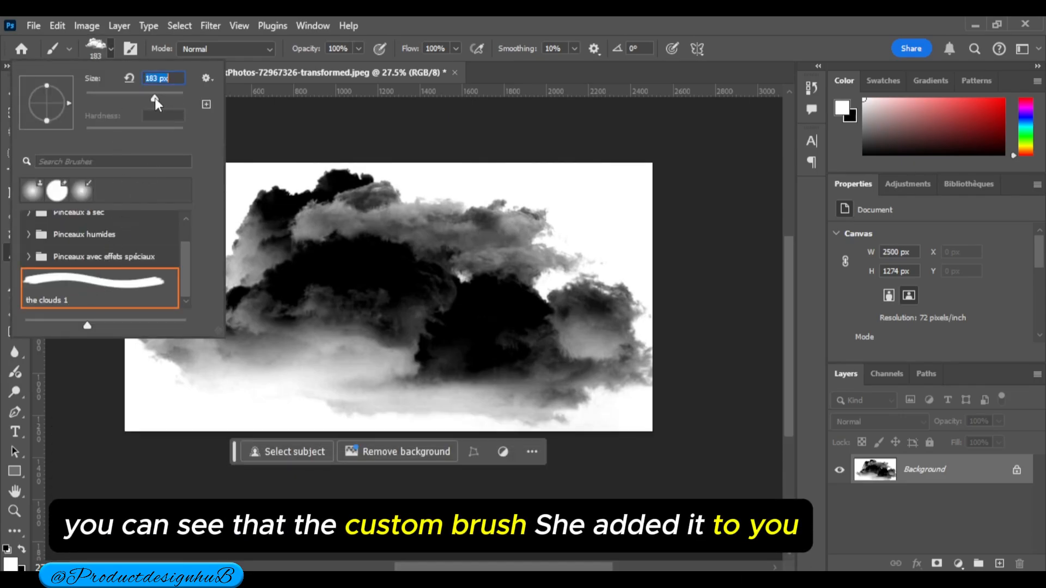
left_click(172, 97)
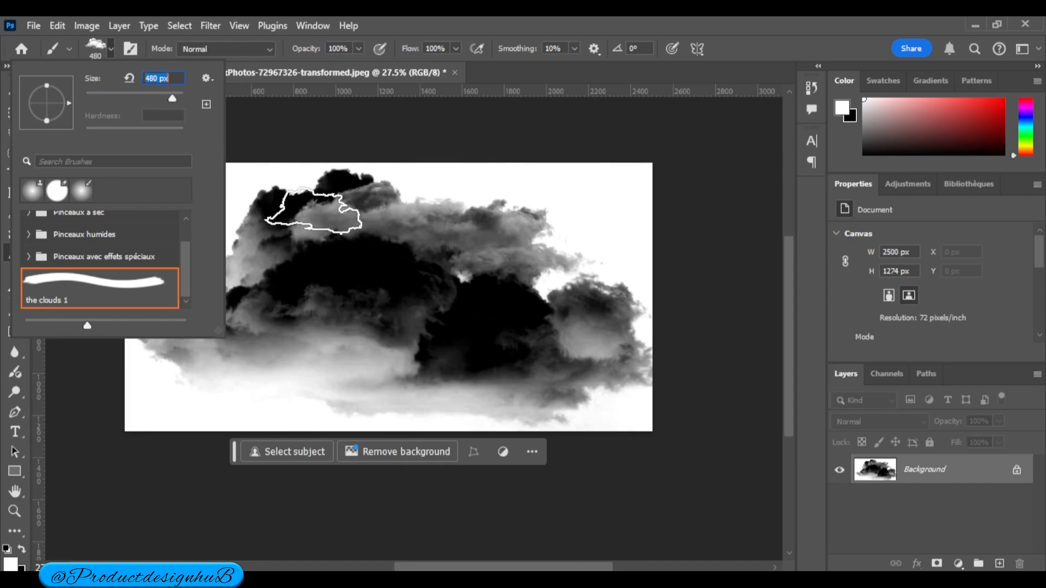
left_click(178, 97)
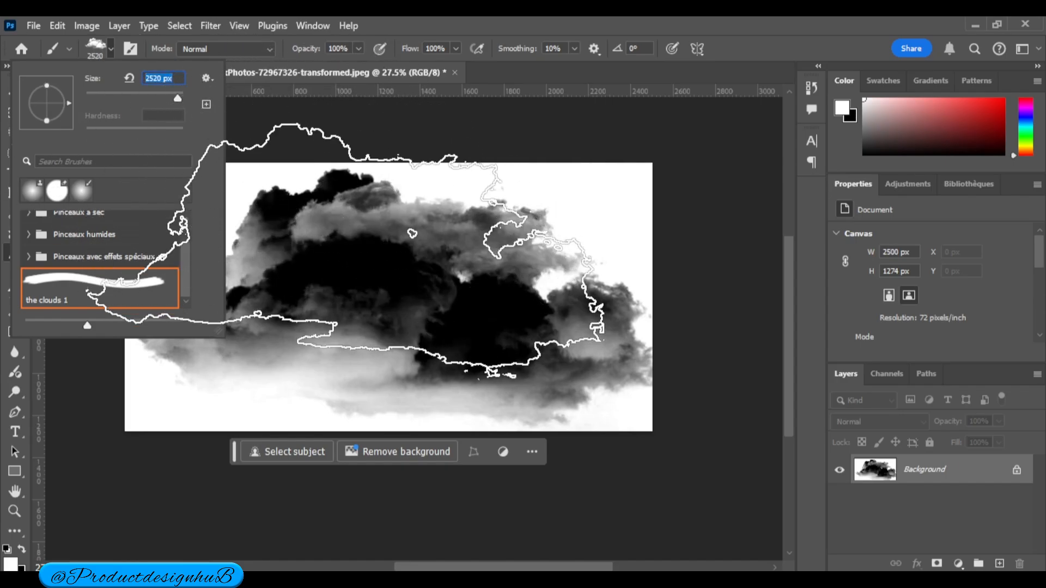
left_click(110, 48)
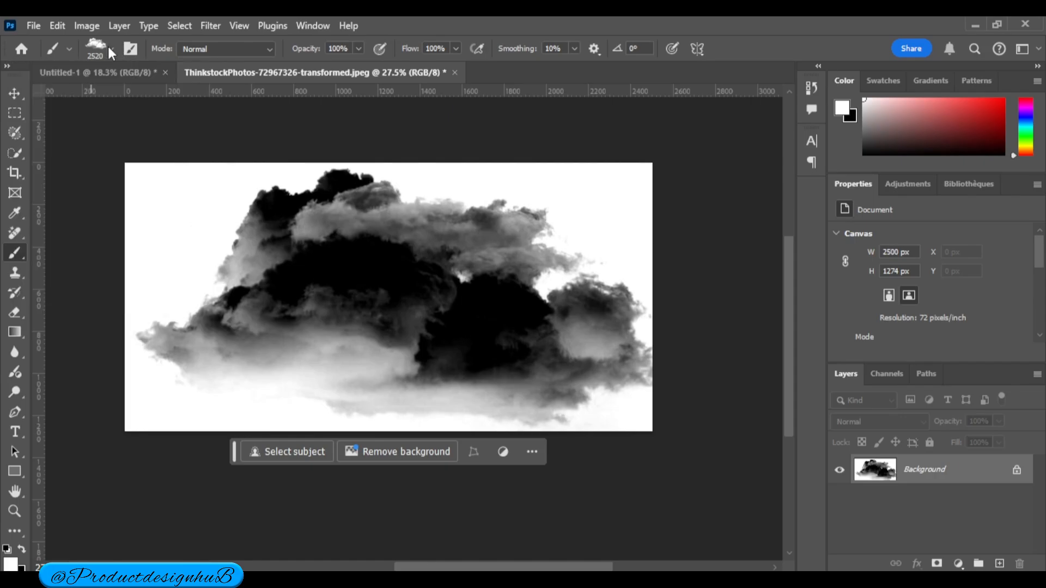
Switch to the Untitled-1 sky document and adjust the cloud brush size to 2800 px
left_click(93, 73)
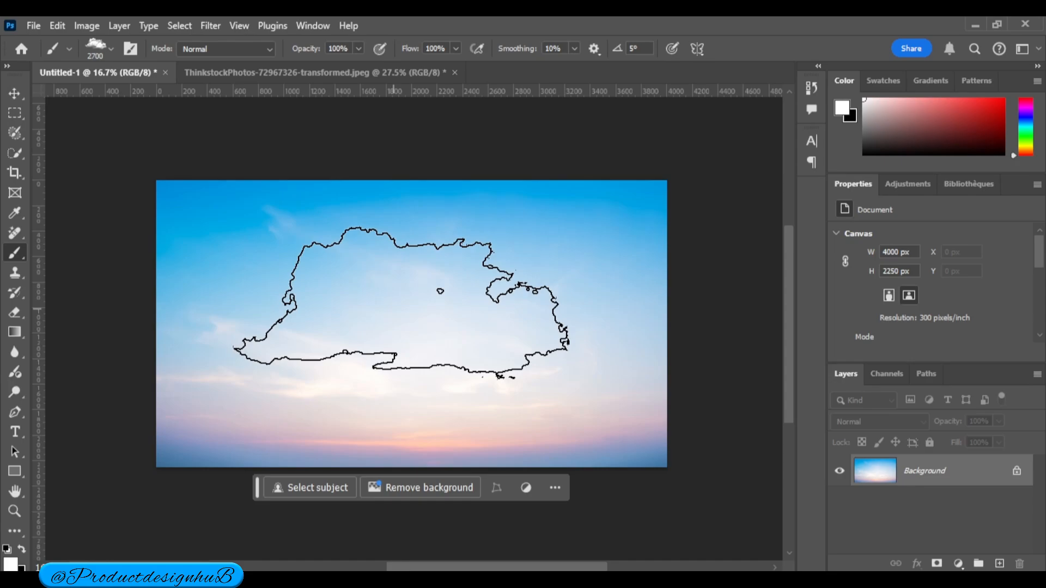
key("bracketleft")
key("bracketleft")
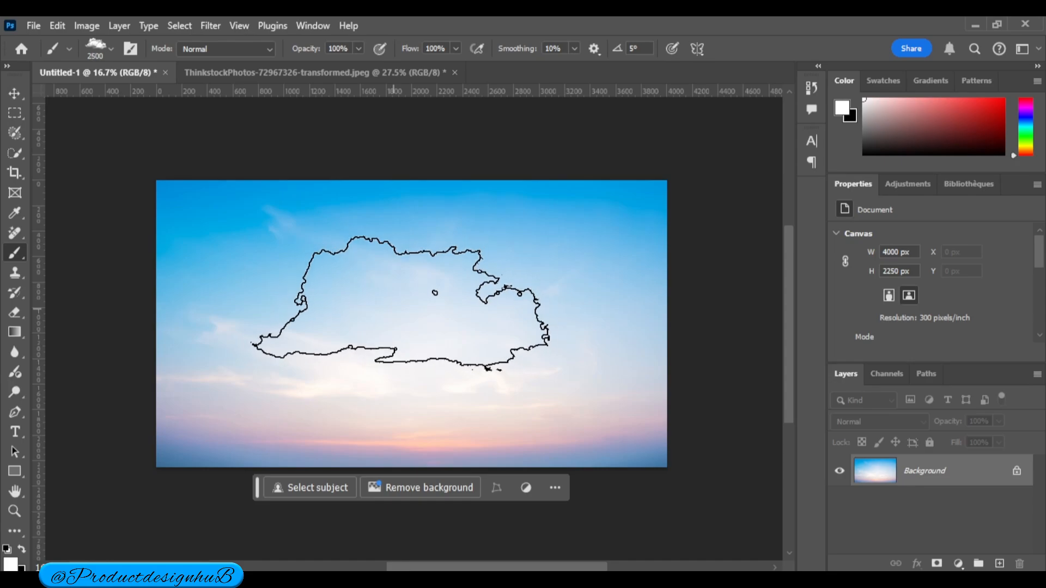
key("bracketleft")
key("bracketleft")
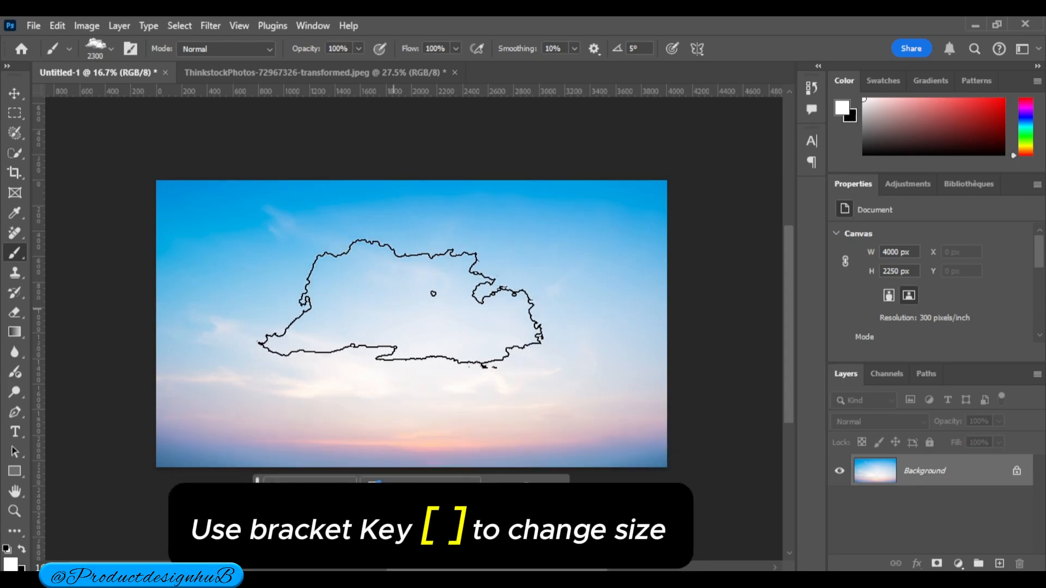
key("bracketright")
key("bracketright")
key("bracketright")
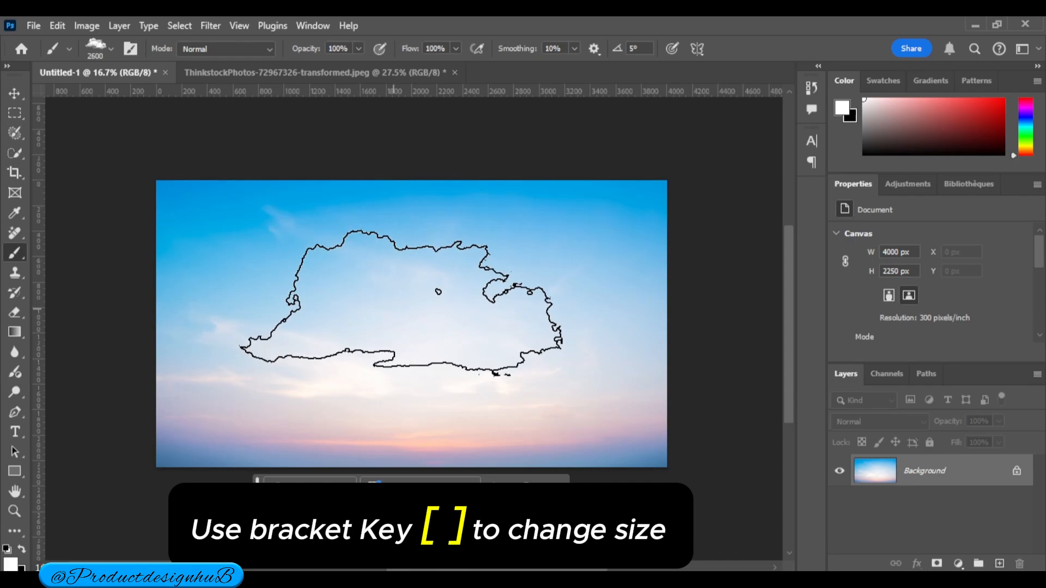
key("bracketright")
key("bracketright")
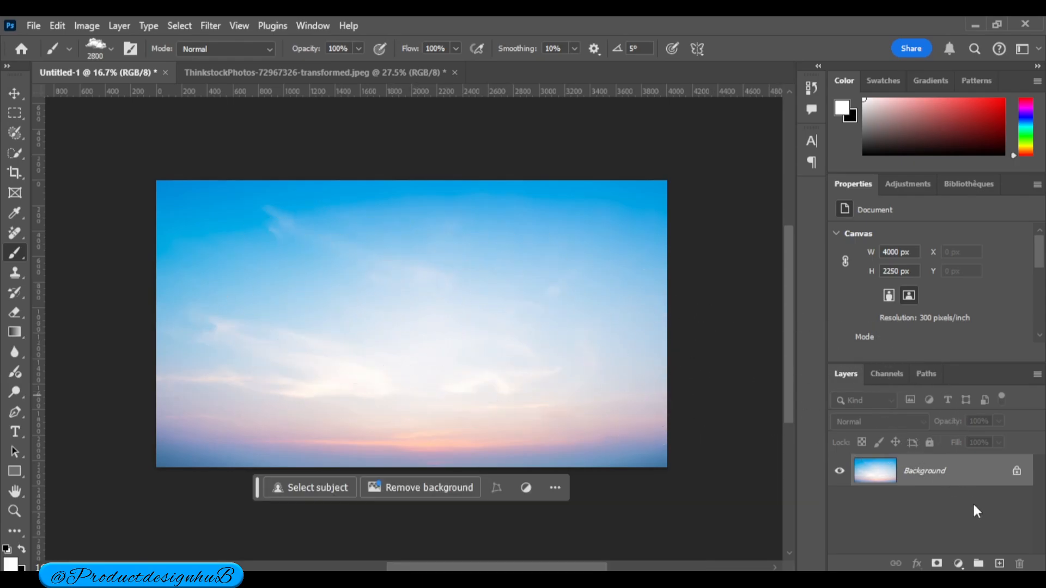
Add a new empty layer above the sky Background layer
left_click(999, 563)
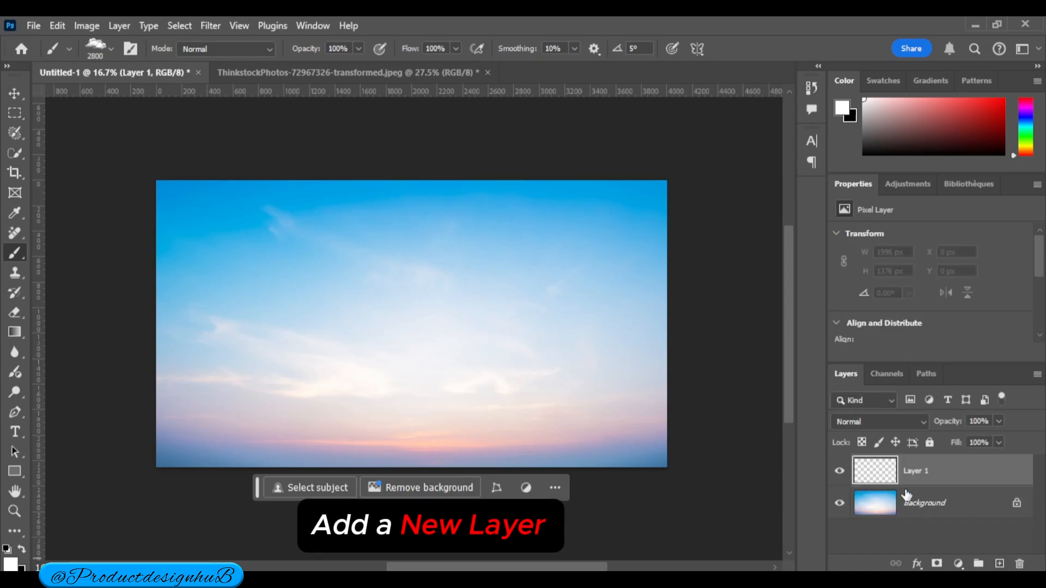
Reduce the cloud brush size to 2600 px and set the foreground color to pure white
key("bracketleft")
key("bracketleft")
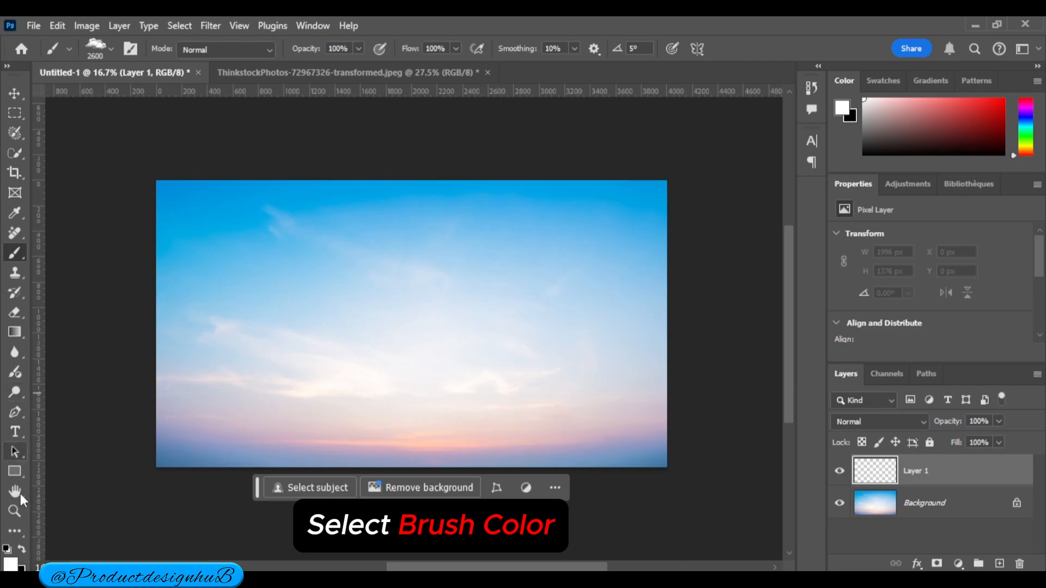
left_click(10, 564)
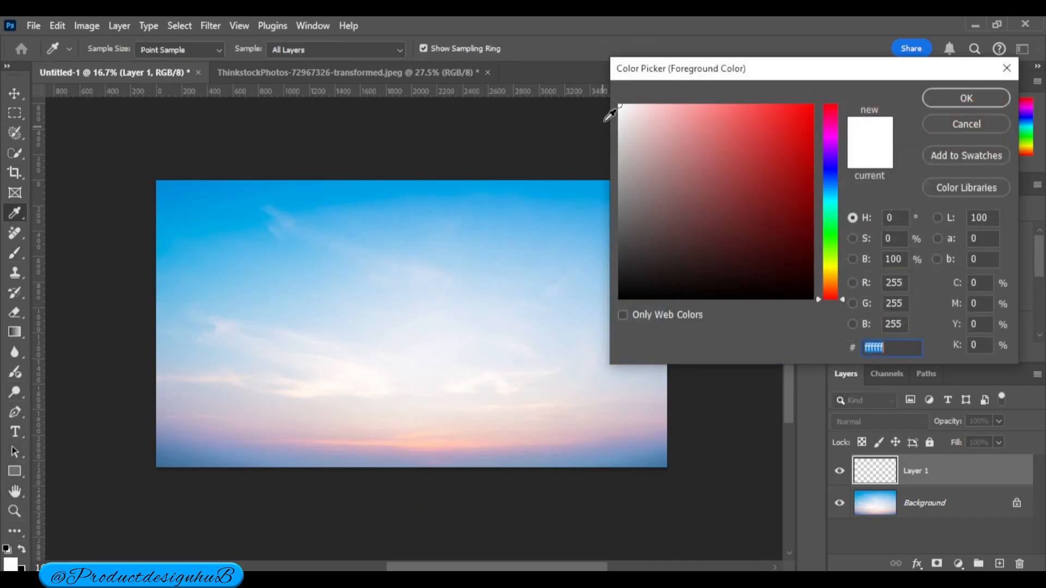
left_click_drag(625, 118, 618, 104)
left_click(965, 98)
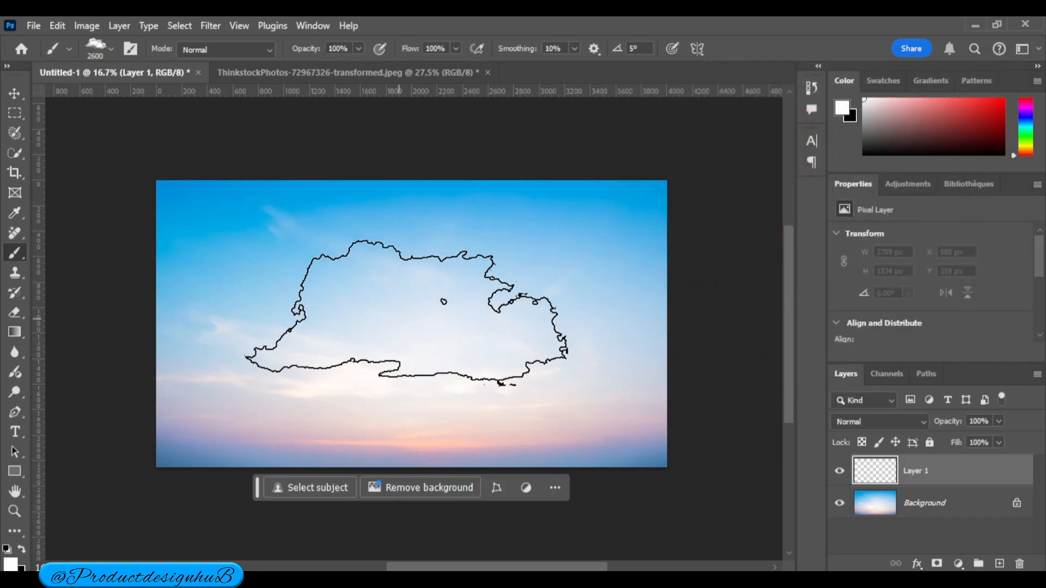
Reduce the cloud brush to 2200 px and stamp one white cloud in the upper right of the sky on Layer 1
key("bracketleft")
key("bracketleft")
key("bracketleft")
key("bracketleft")
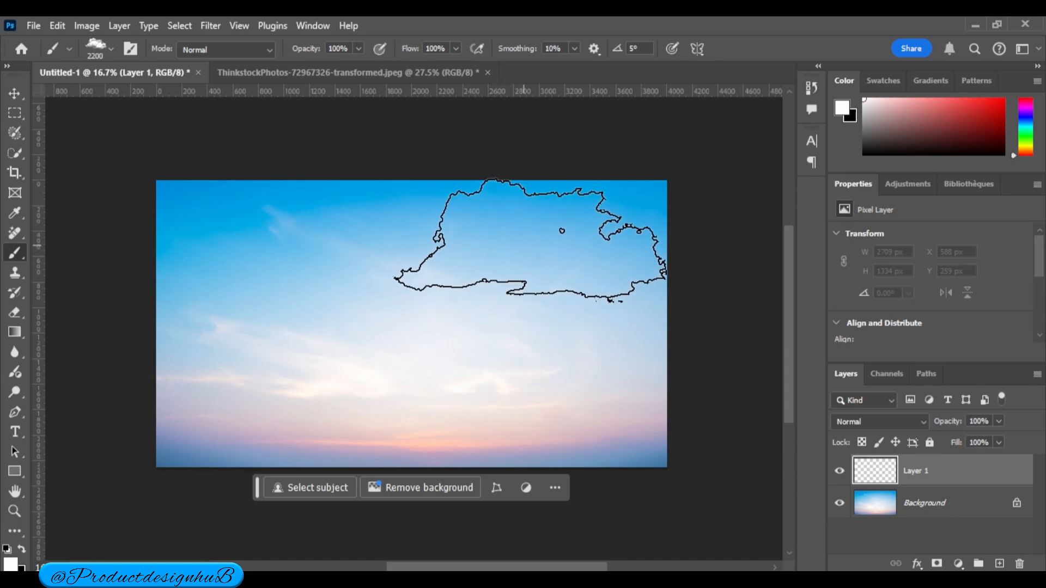
left_click(517, 245)
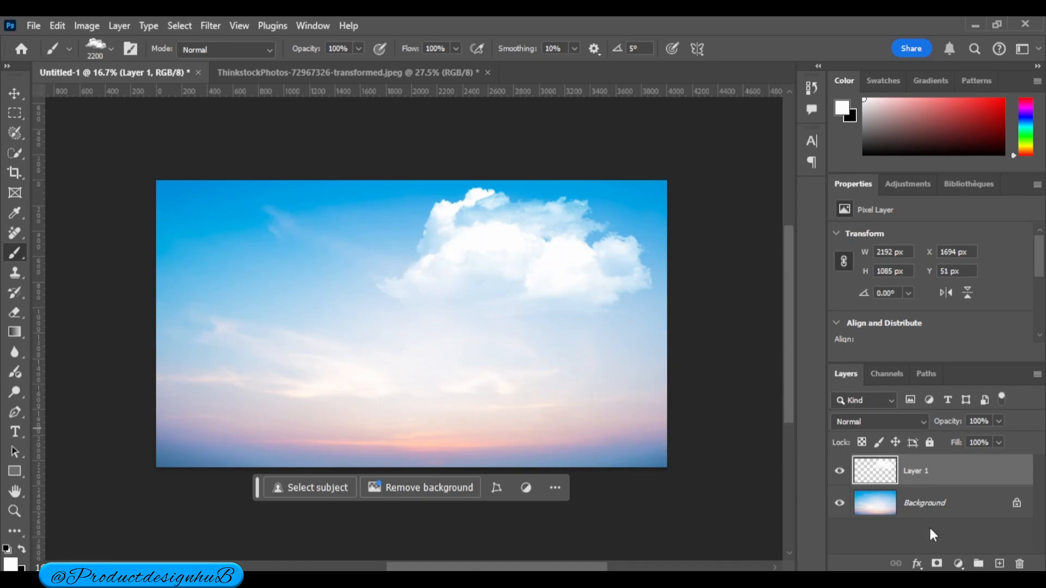
Add a Gradient Map adjustment layer above Layer 1 and clip it to the cloud layer
left_click(956, 563)
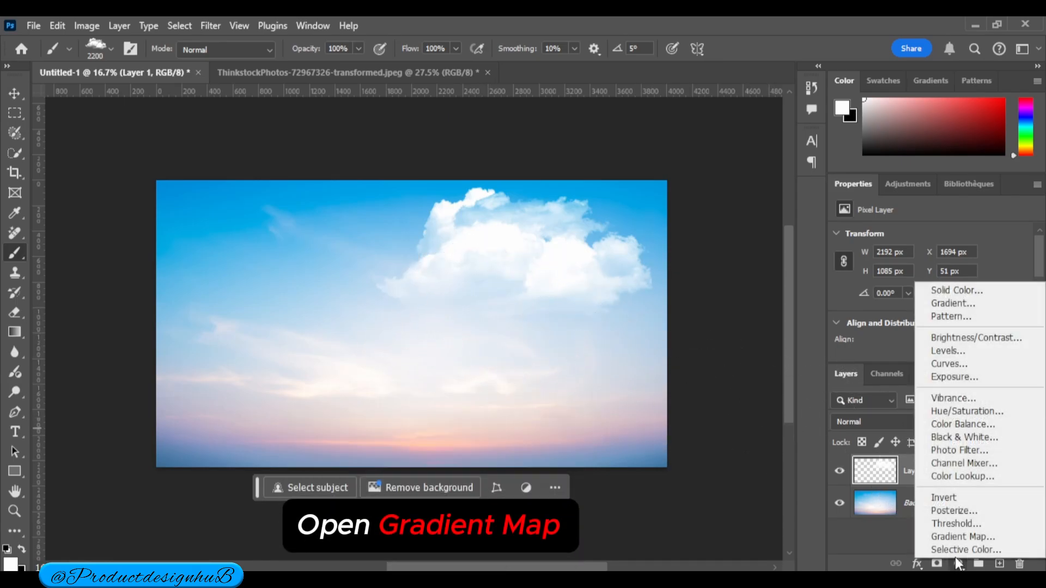
left_click(952, 535)
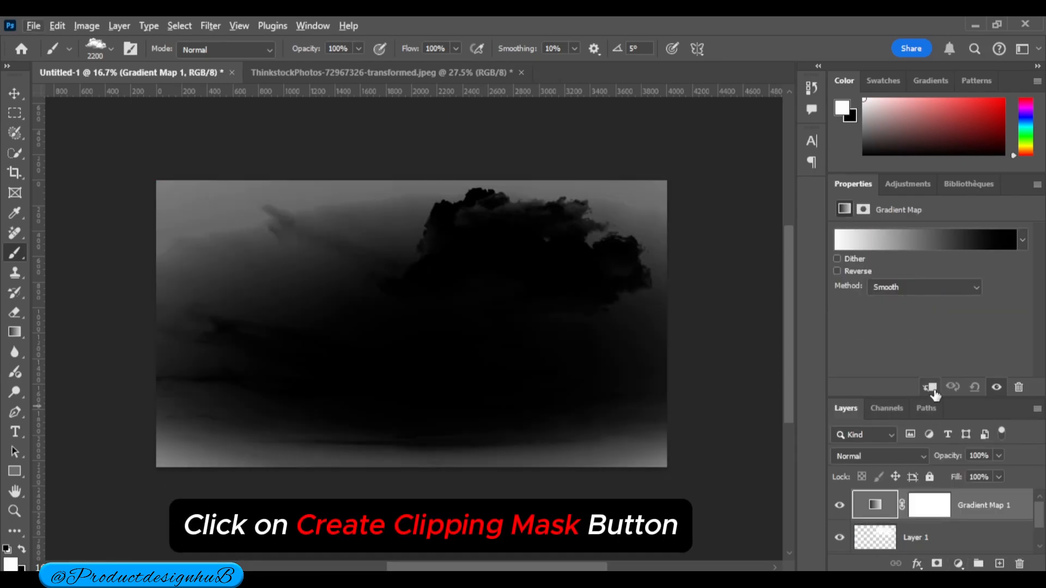
left_click(930, 387)
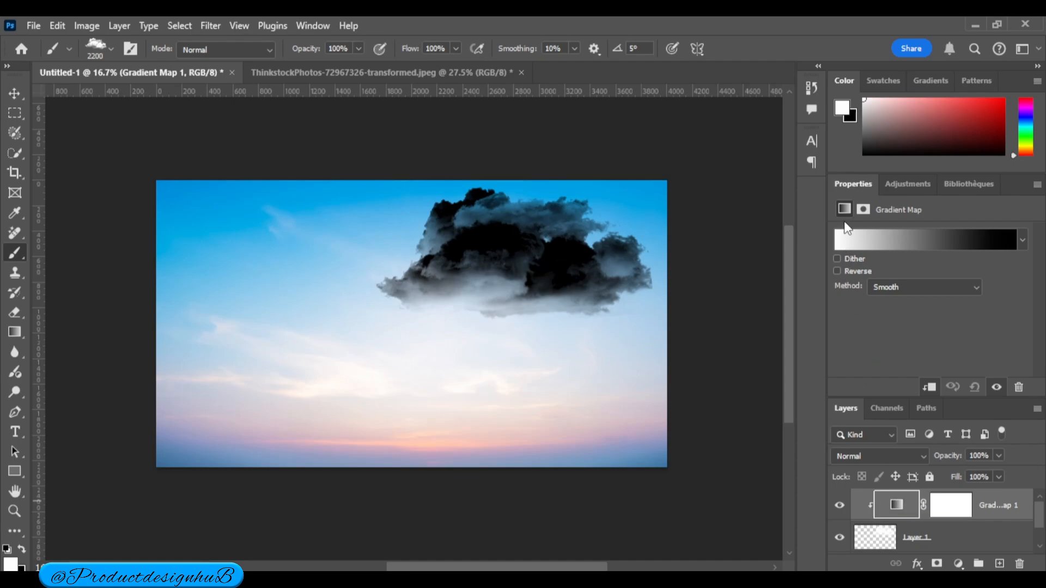
Edit the Gradient Map's gradient and apply the "Noir, blanc" preset from the Basiques group
left_click(857, 237)
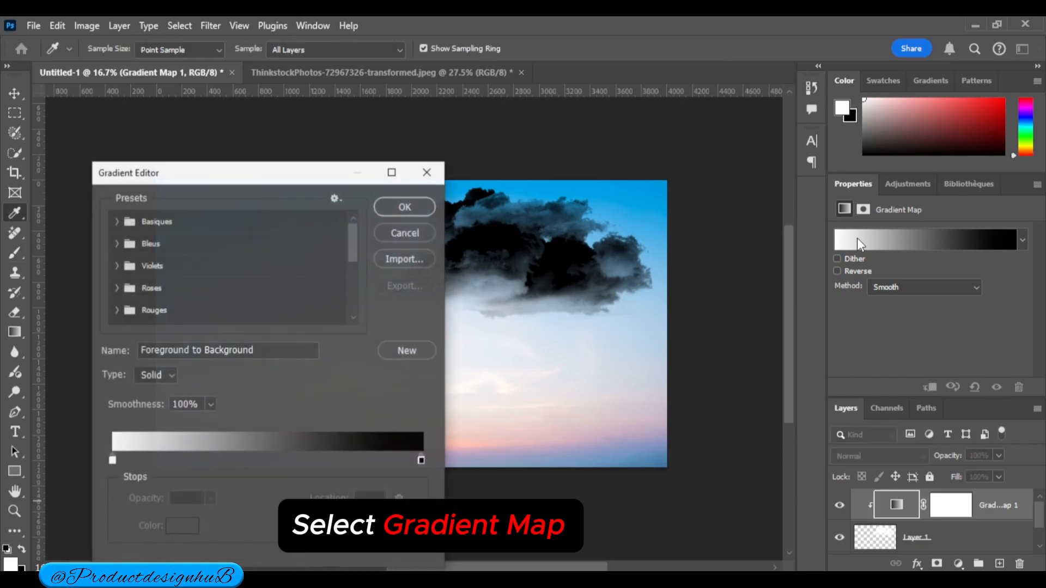
left_click_drag(334, 171, 238, 98)
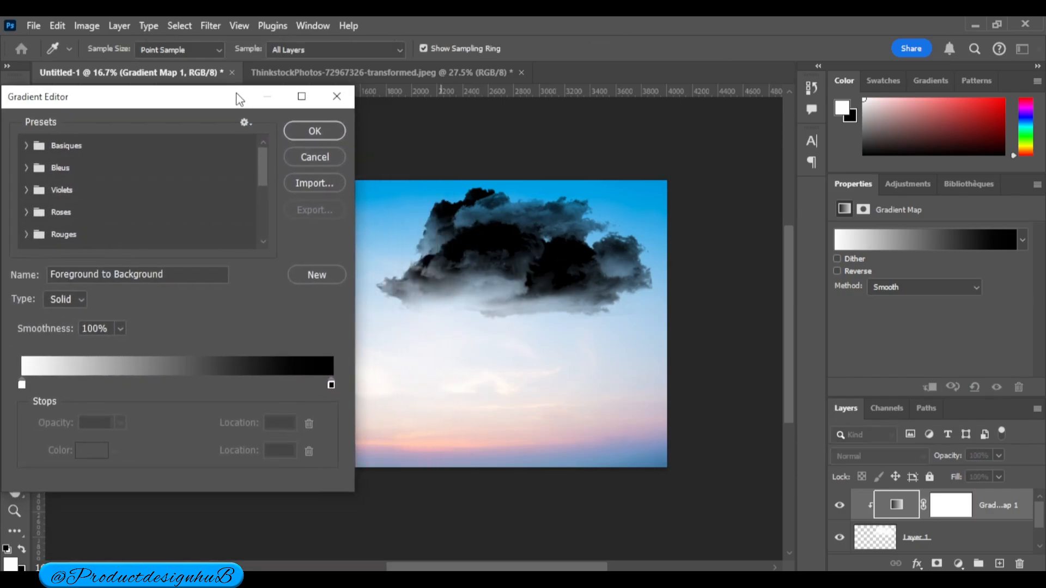
left_click(27, 145)
left_click(97, 166)
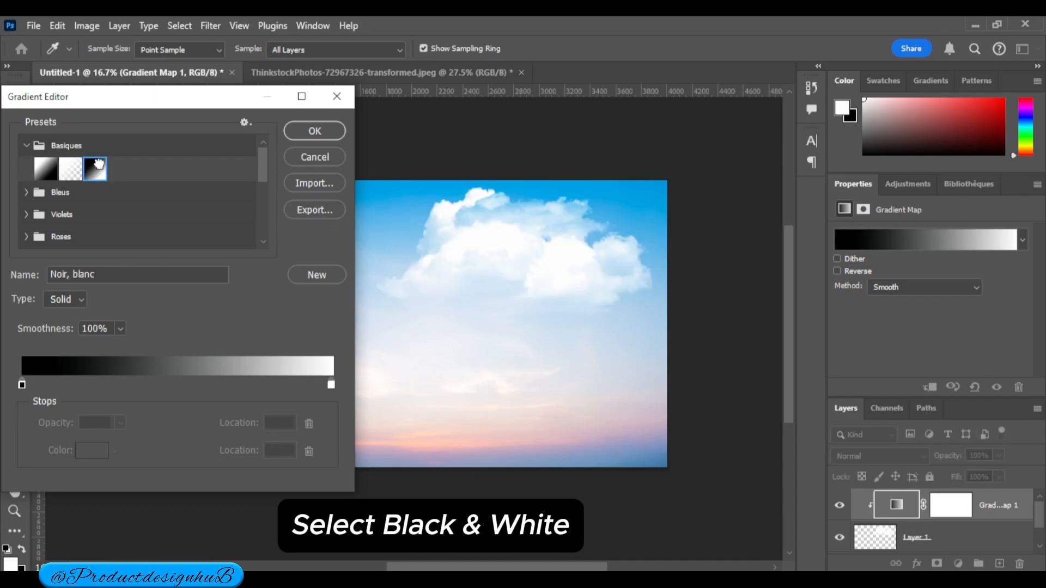
Change the gradient's black stop to a light blue, sampled from the sky's lower edge and brightened to a3bff2
left_click(22, 385)
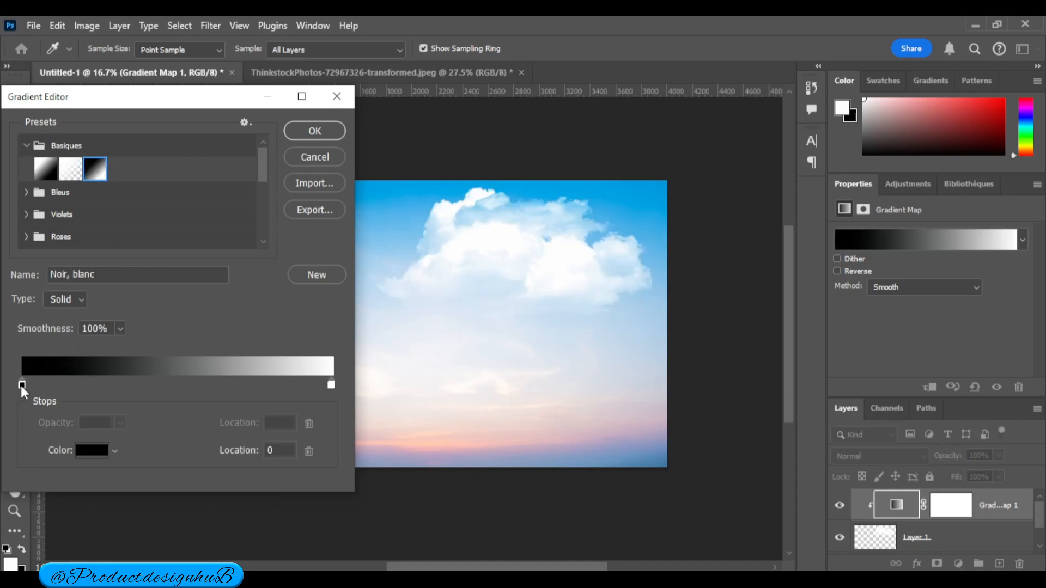
left_click(86, 455)
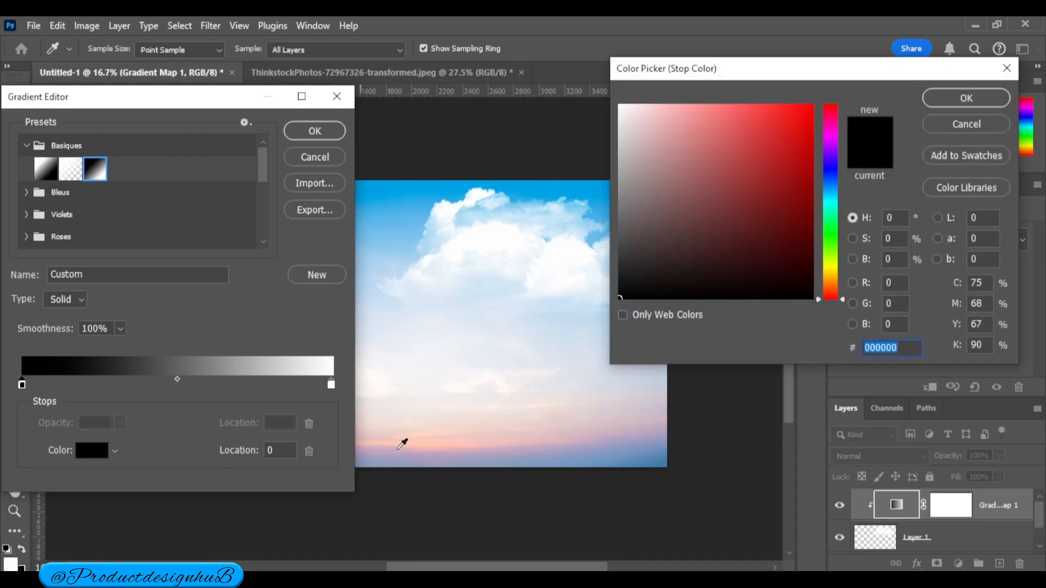
left_click(547, 456)
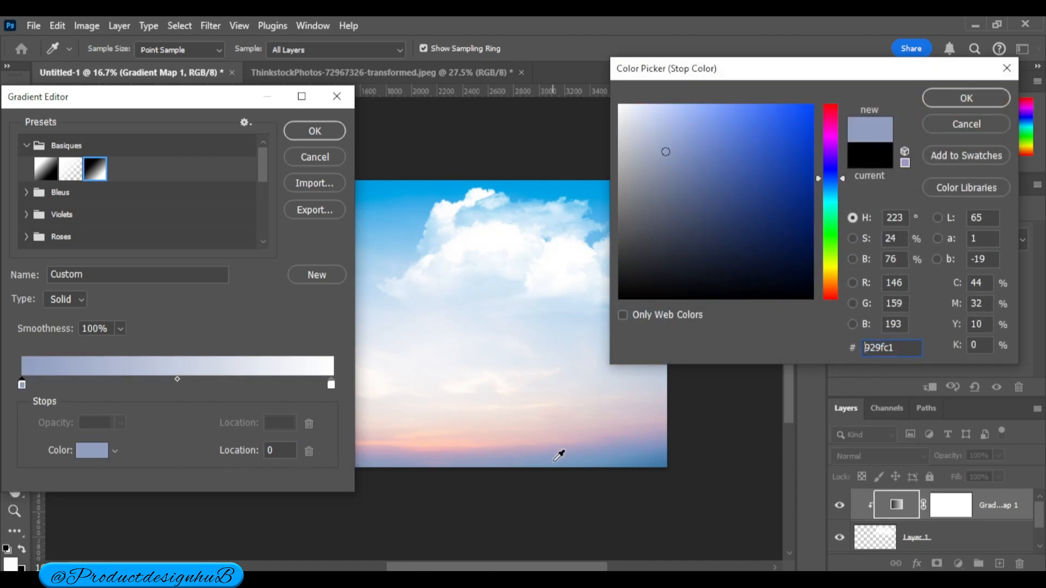
left_click_drag(691, 140, 682, 115)
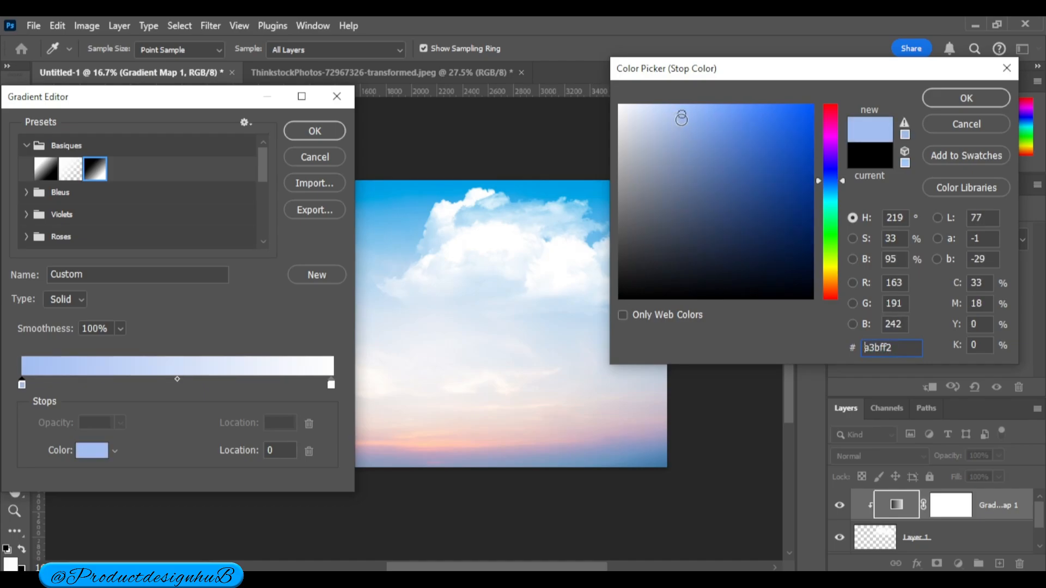
left_click(954, 98)
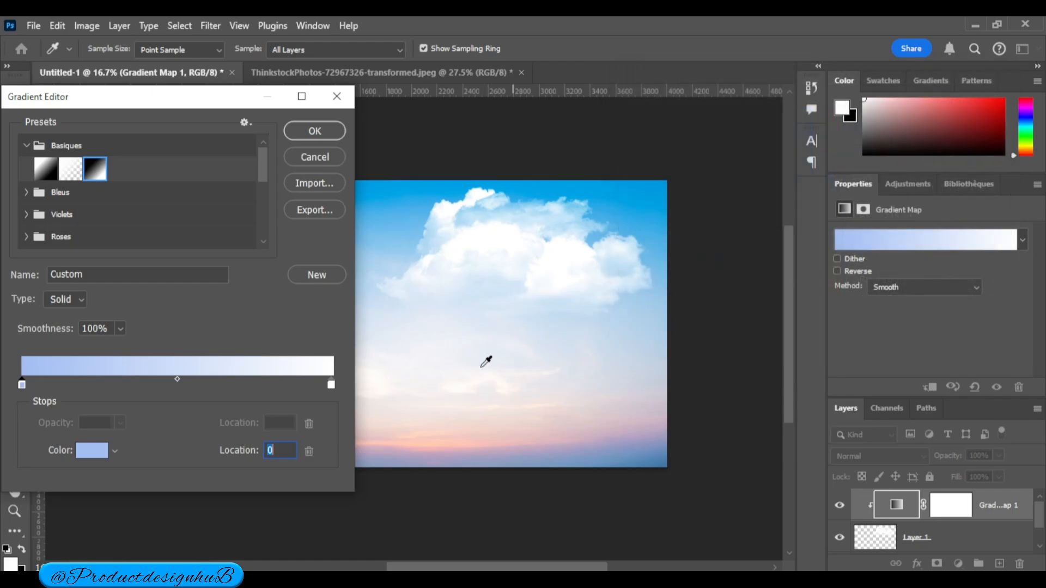
Change the gradient's white stop to a peach sampled from the sunset horizon, lighten it to a pale pink, and accept the gradient
left_click(333, 386)
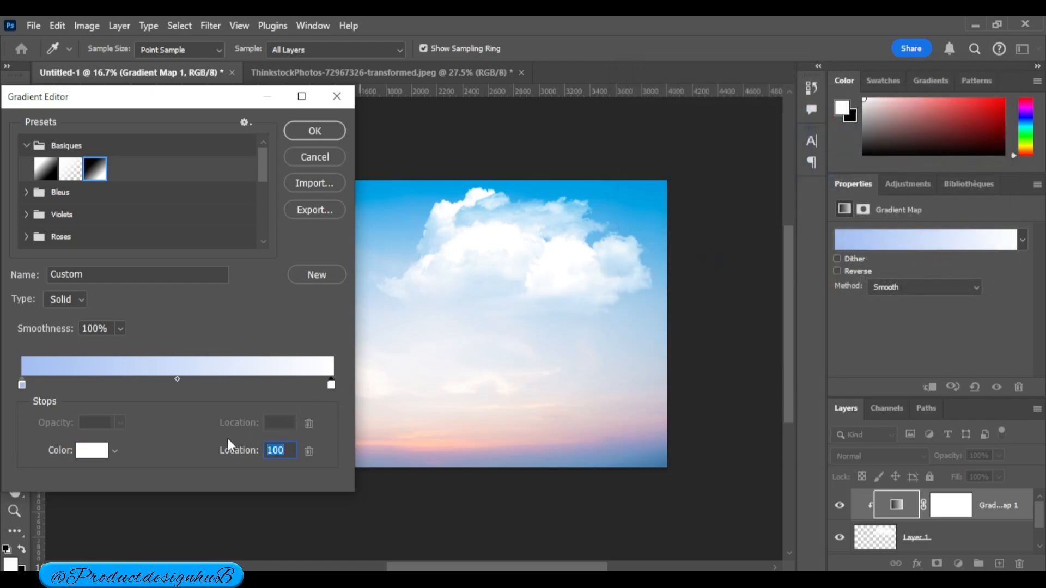
left_click(90, 463)
left_click(457, 440)
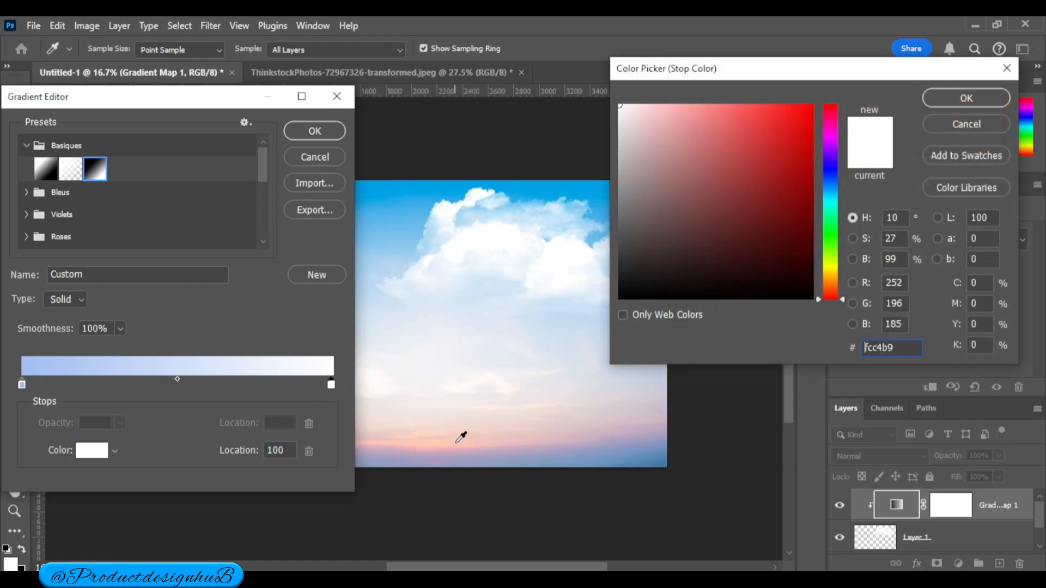
left_click(451, 442)
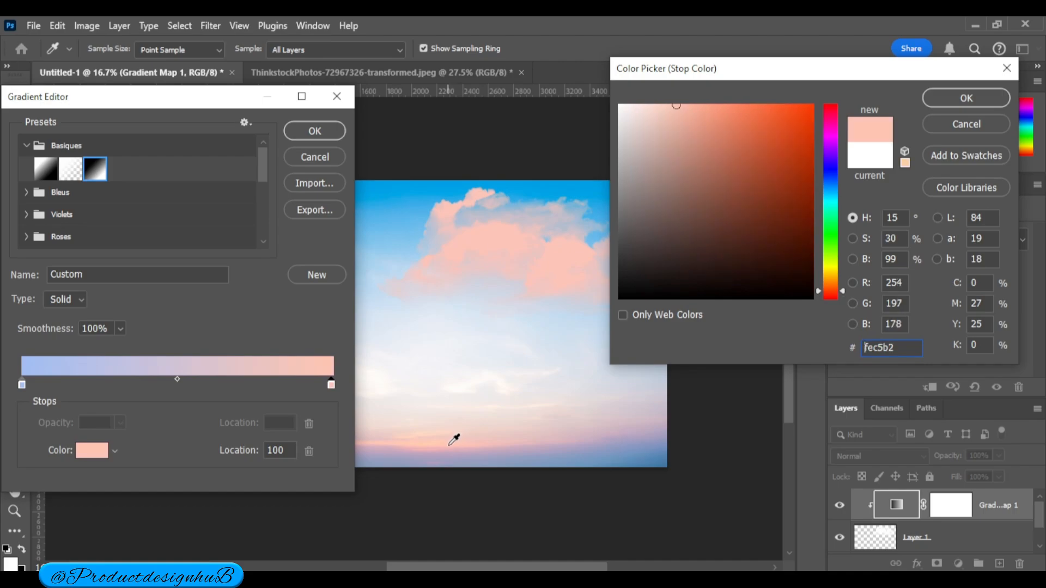
left_click(420, 446)
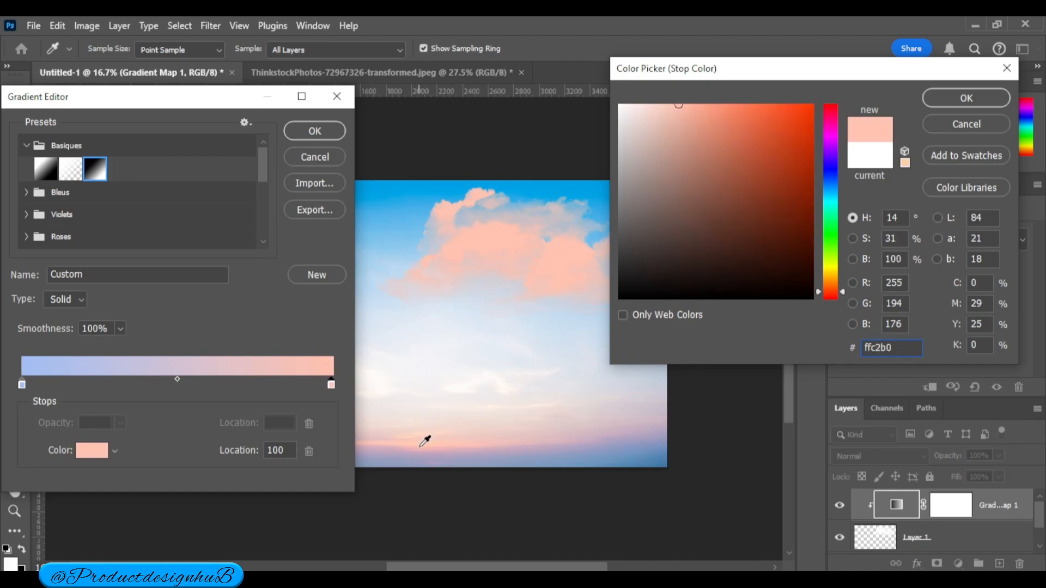
left_click(416, 441)
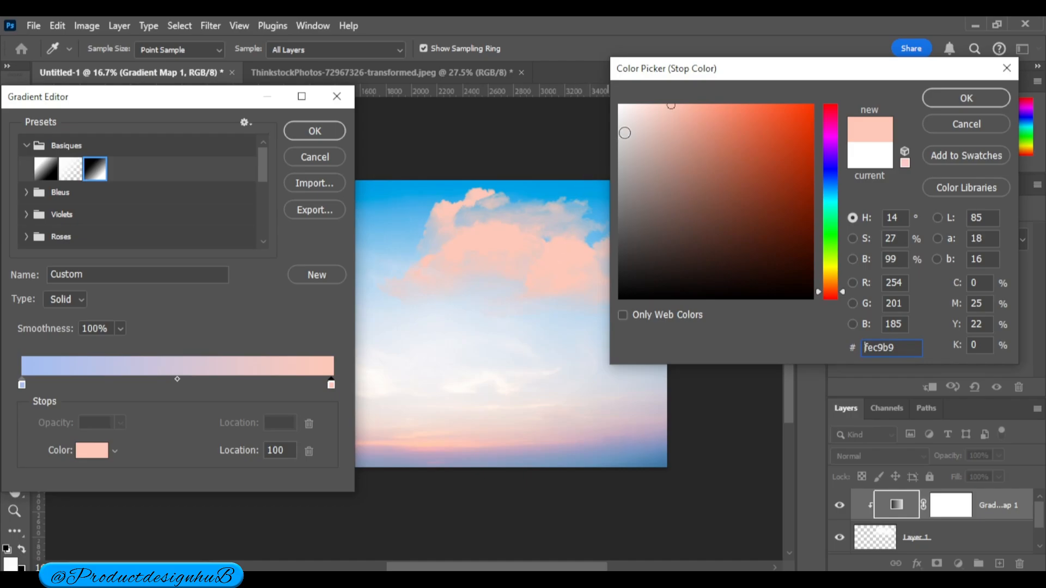
left_click_drag(659, 106, 647, 101)
left_click(966, 98)
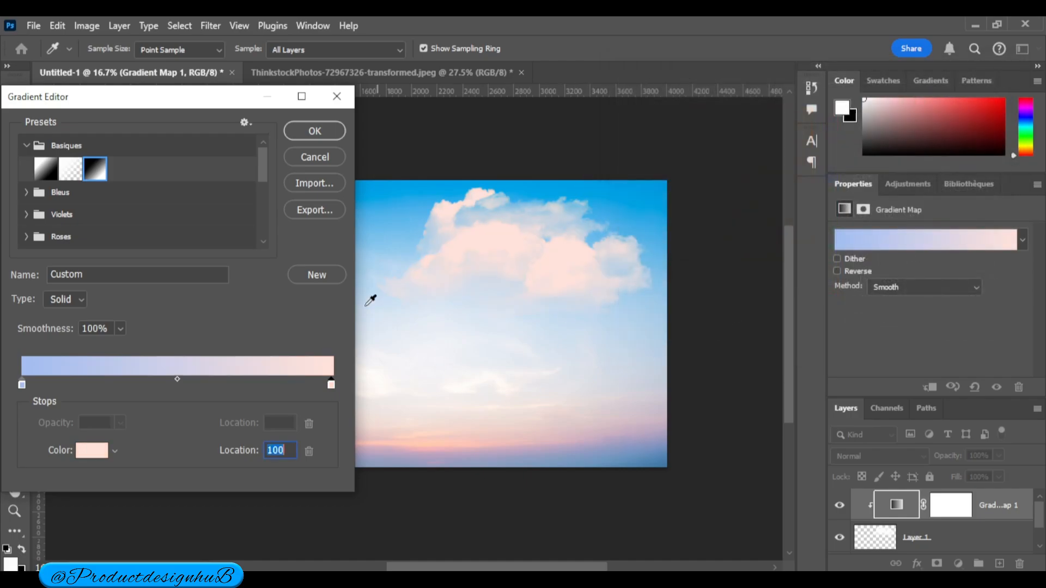
left_click(320, 130)
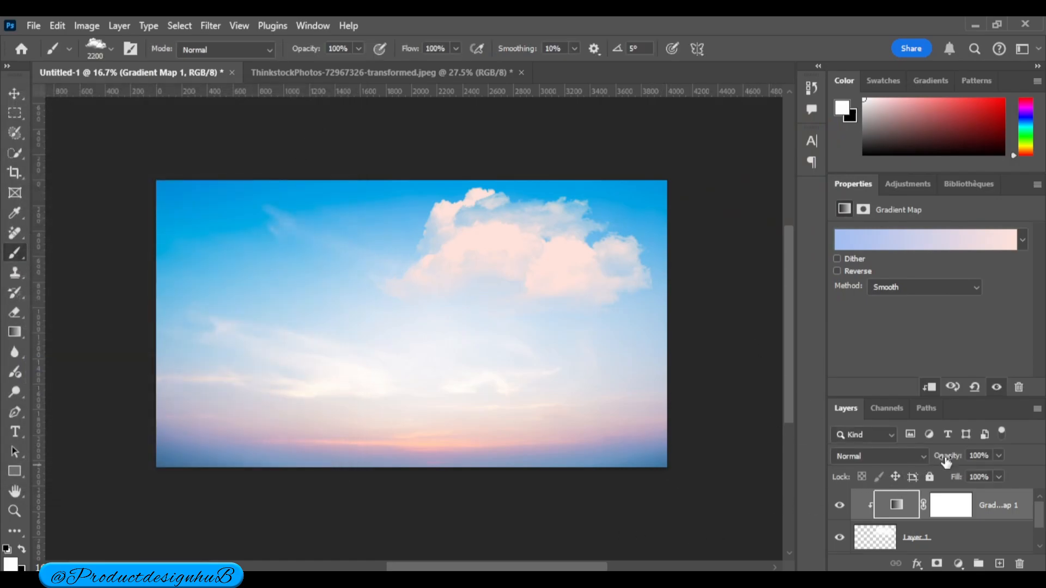
Lower the Gradient Map layer's opacity to 89% and compare the cloud with the adjustment hidden and shown
left_click(998, 455)
left_click_drag(966, 472, 970, 473)
left_click(842, 506)
left_click(839, 505)
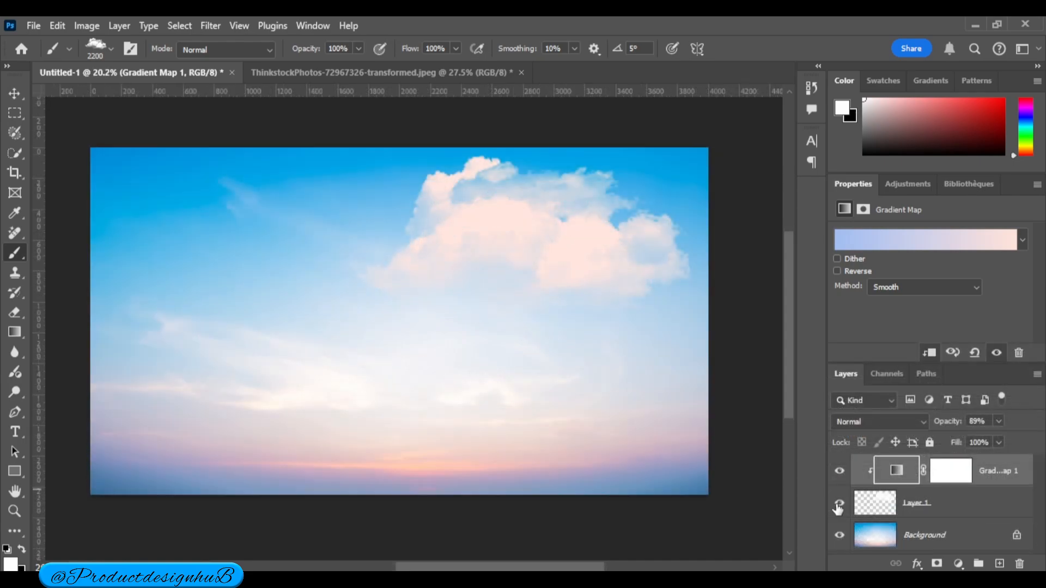
Compare the sky with Layer 1's cloud hidden and shown, leaving the layer visible
left_click(838, 504)
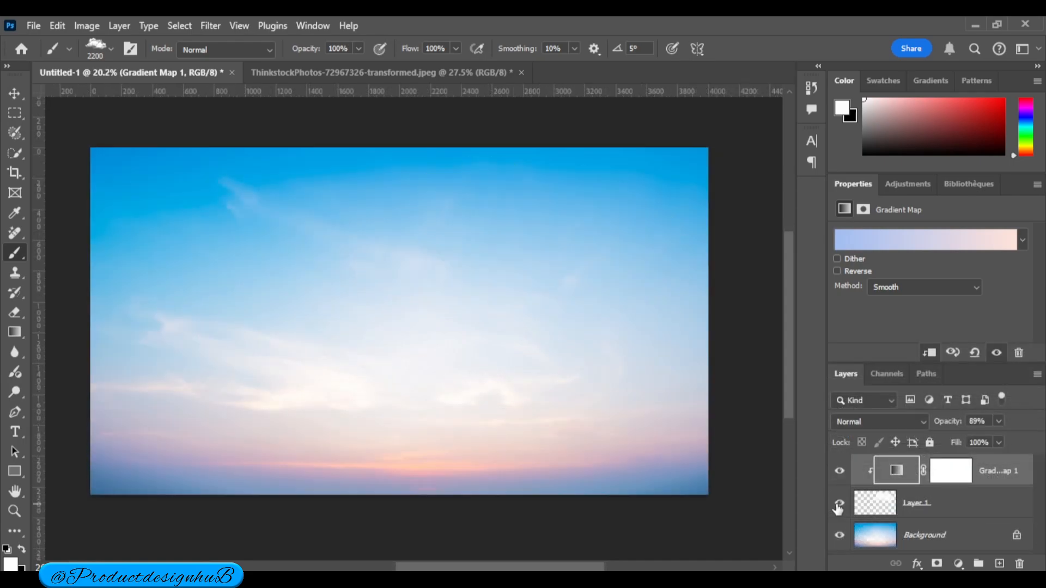
left_click(837, 506)
left_click(837, 507)
left_click(839, 504)
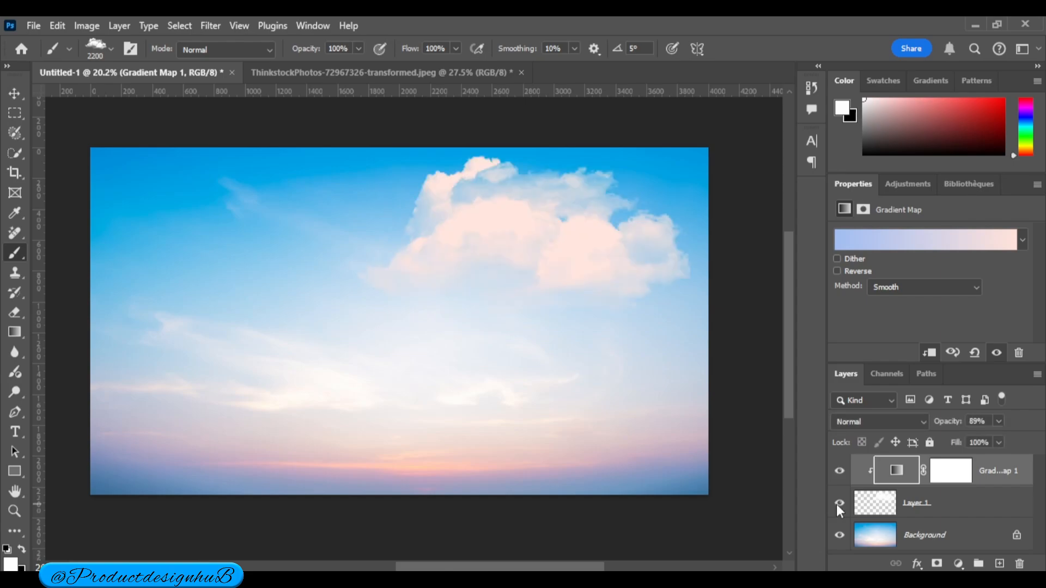